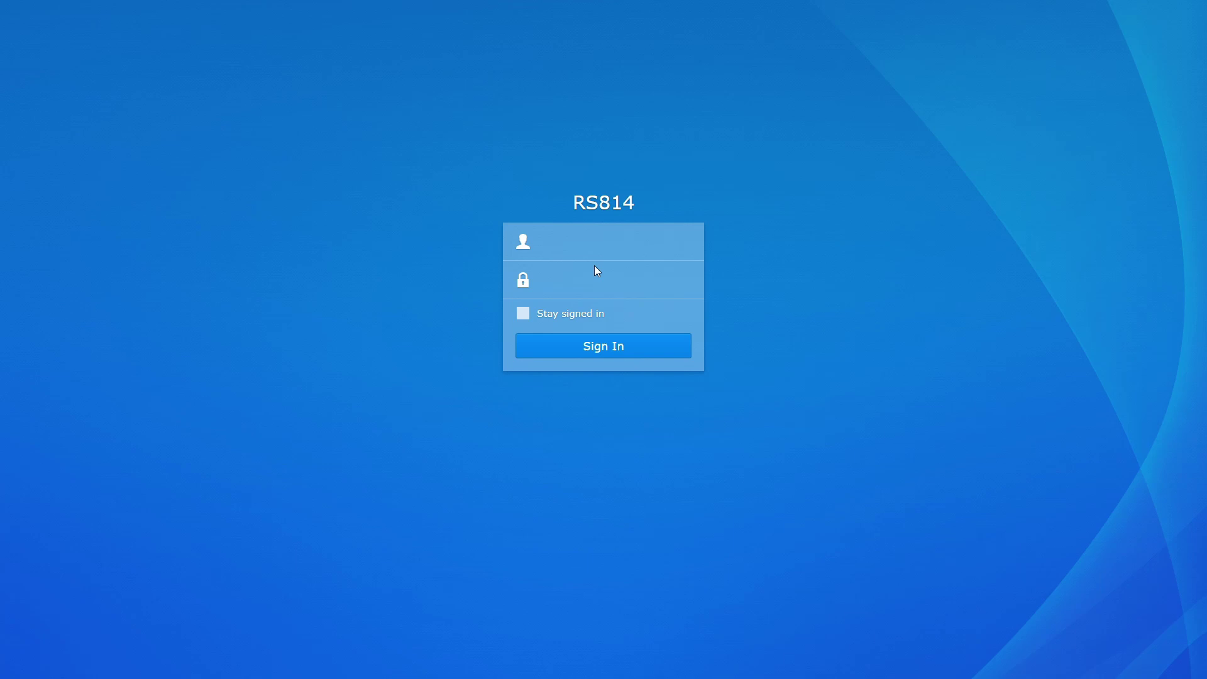
Step: Sign into Synology DSM as BeardedTinker with 'Stay signed in' ticked
text(BeardedTinker)
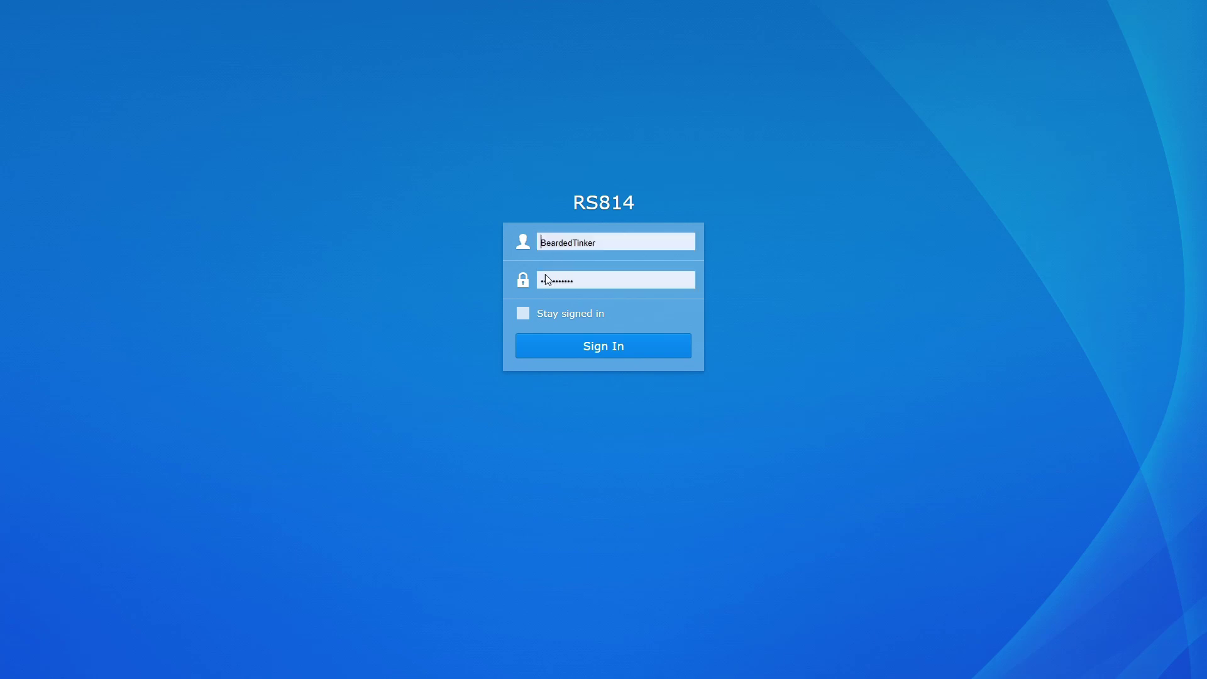
click(585, 314)
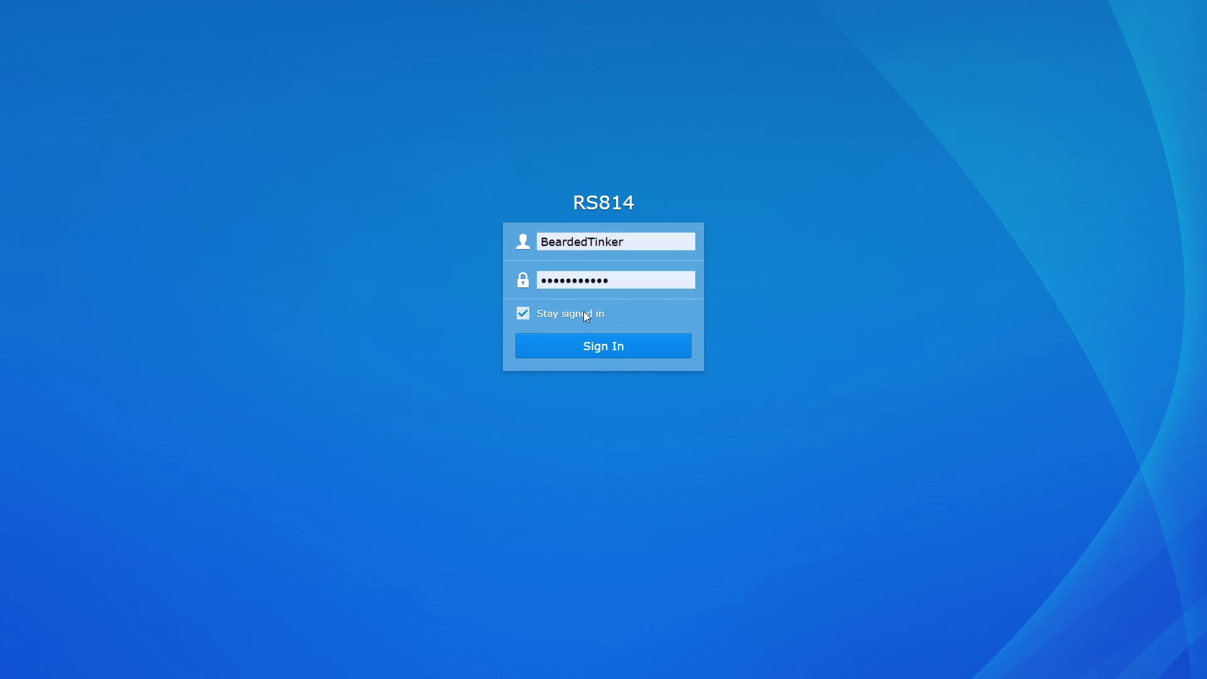
click(588, 345)
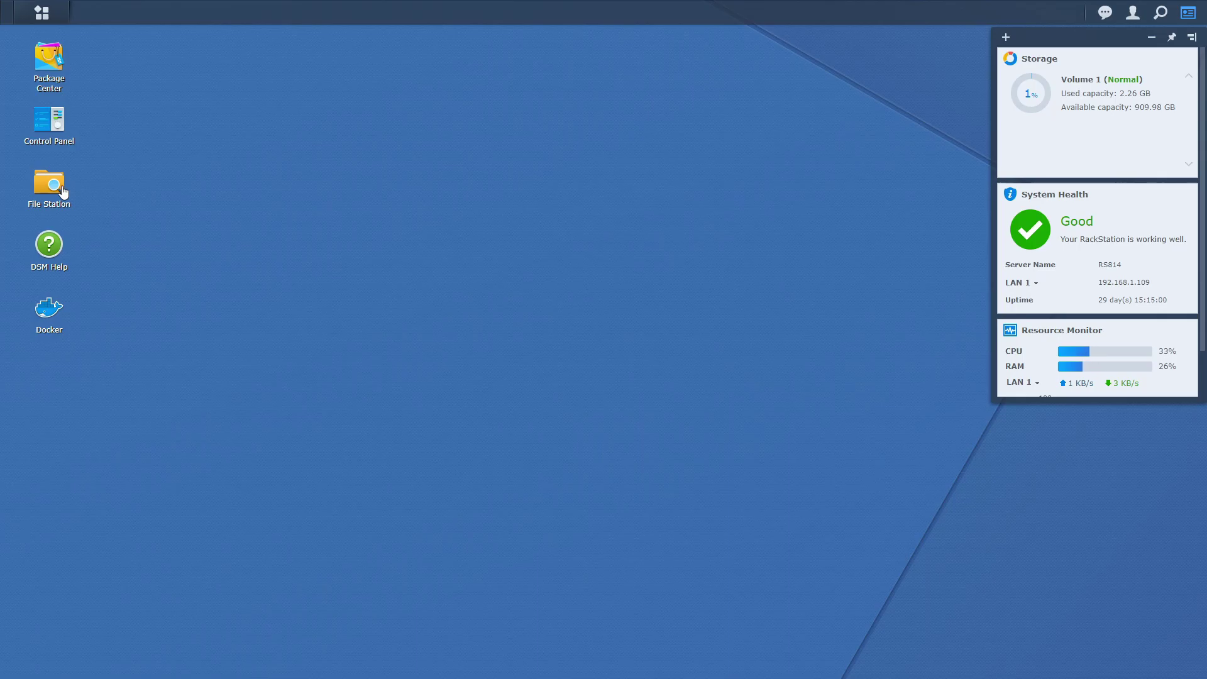
Step: Browse to the docker/home-assistant folder in File Station
double_click(62, 189)
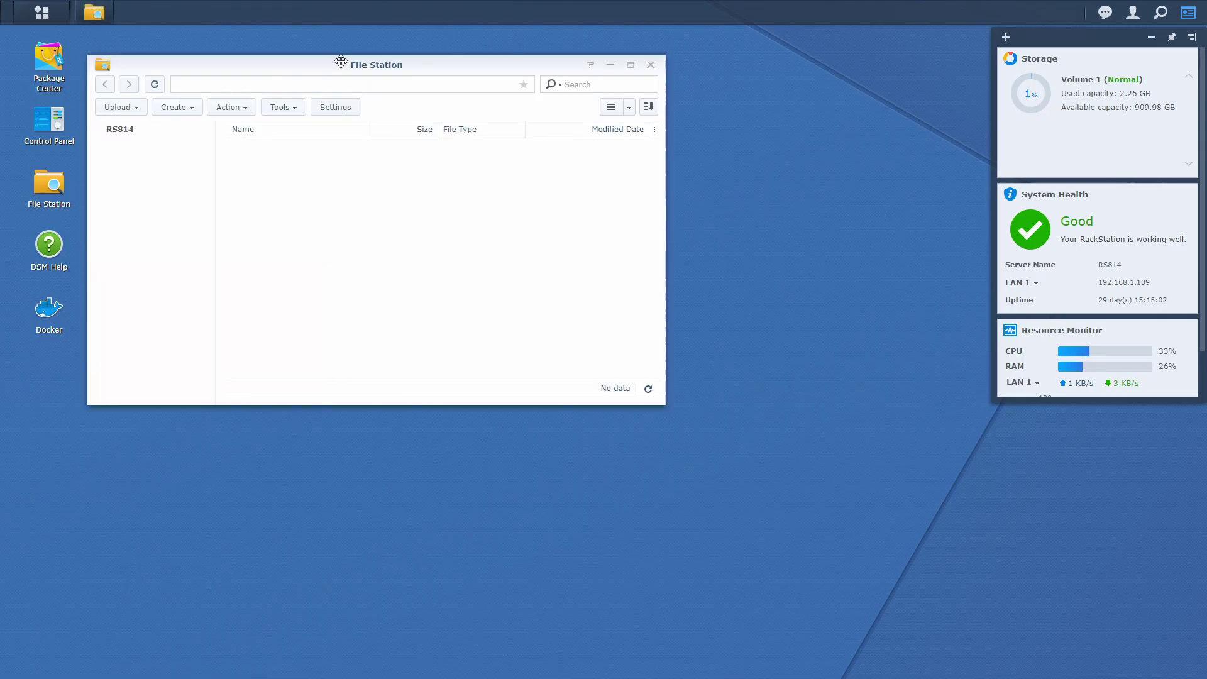
drag(355, 61, 640, 60)
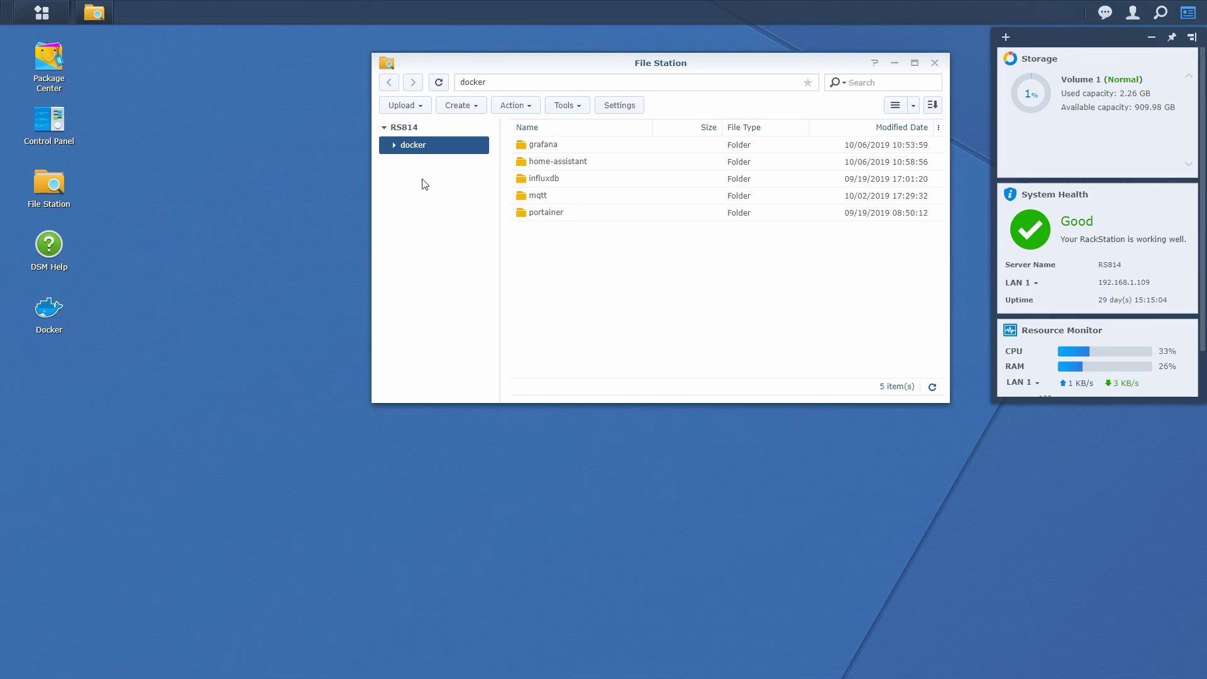
double_click(565, 165)
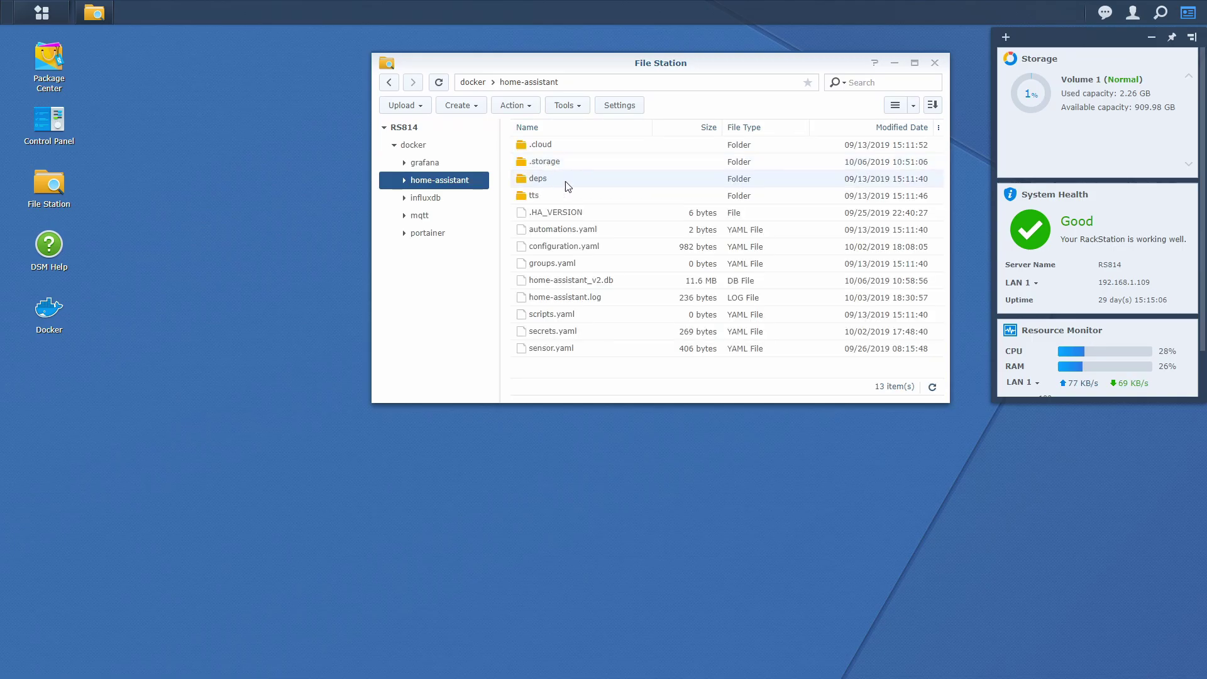
Step: Open sensor.yaml in Text Editor and start a fresh line after line 17
double_click(609, 354)
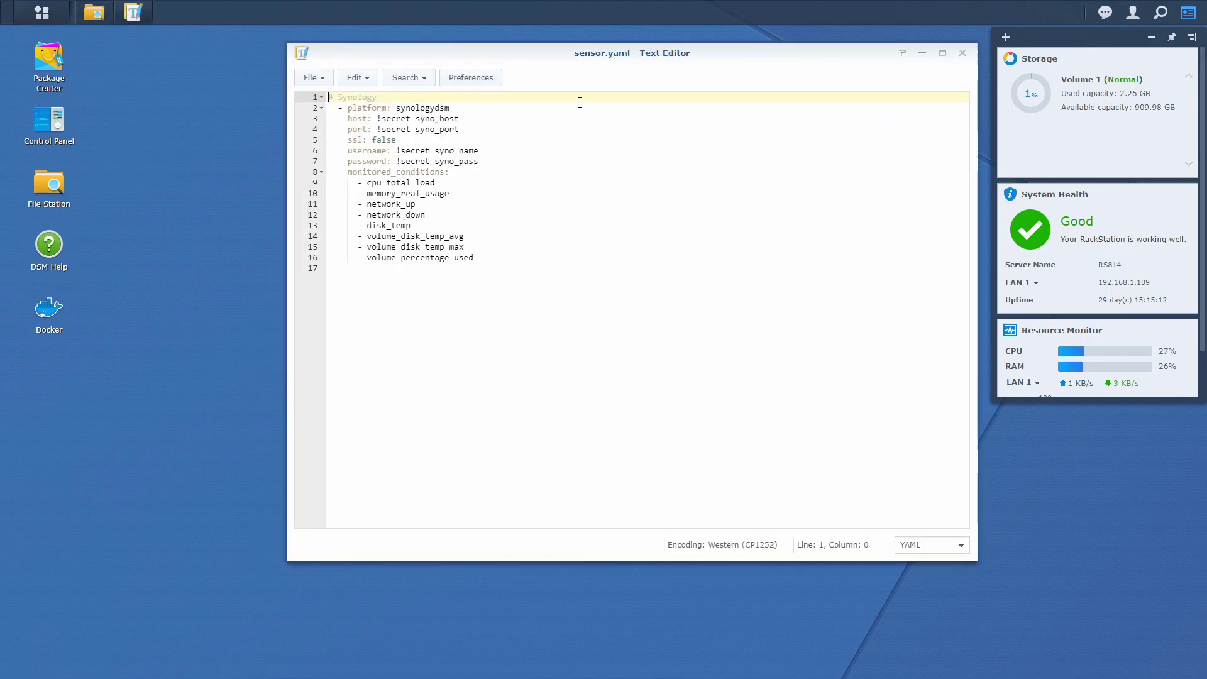
drag(654, 53, 730, 39)
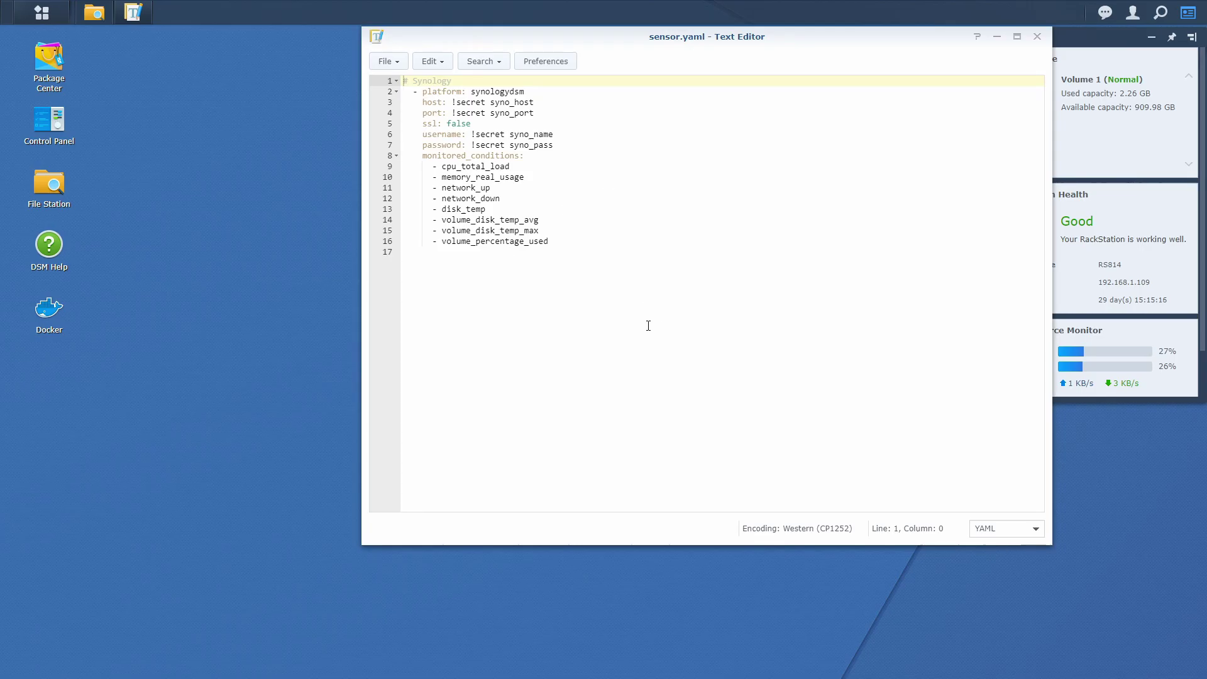
click(774, 457)
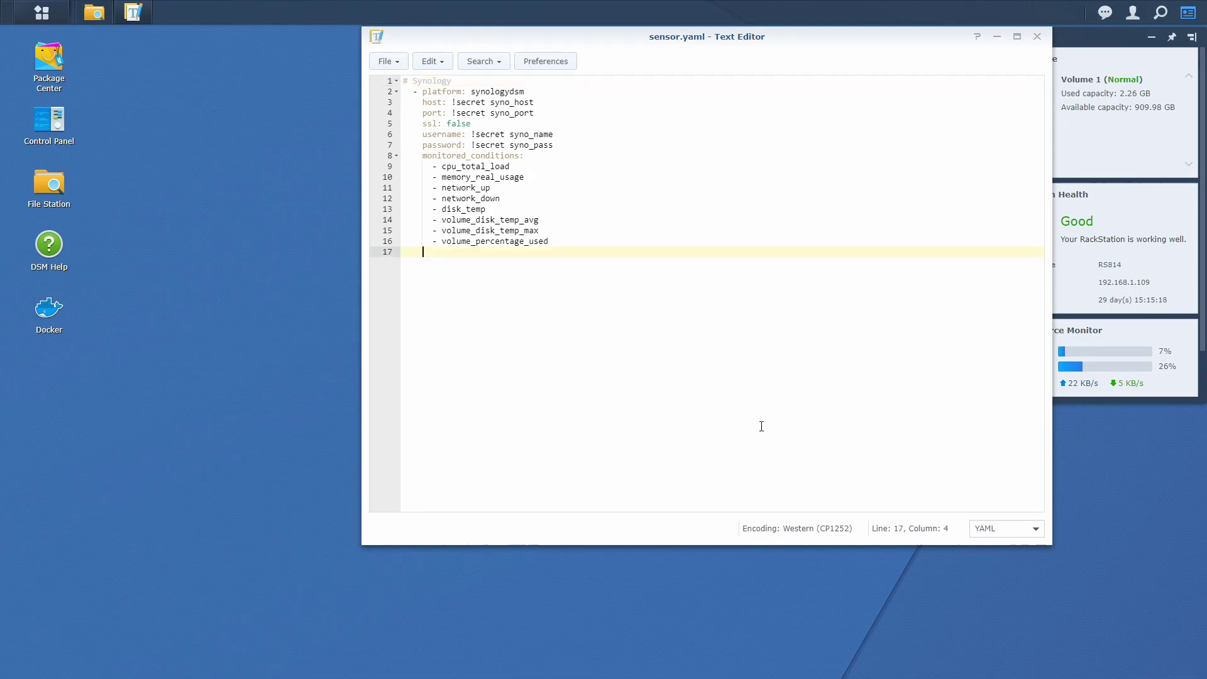
key(BackSpace)
key(BackSpace)
key(Return)
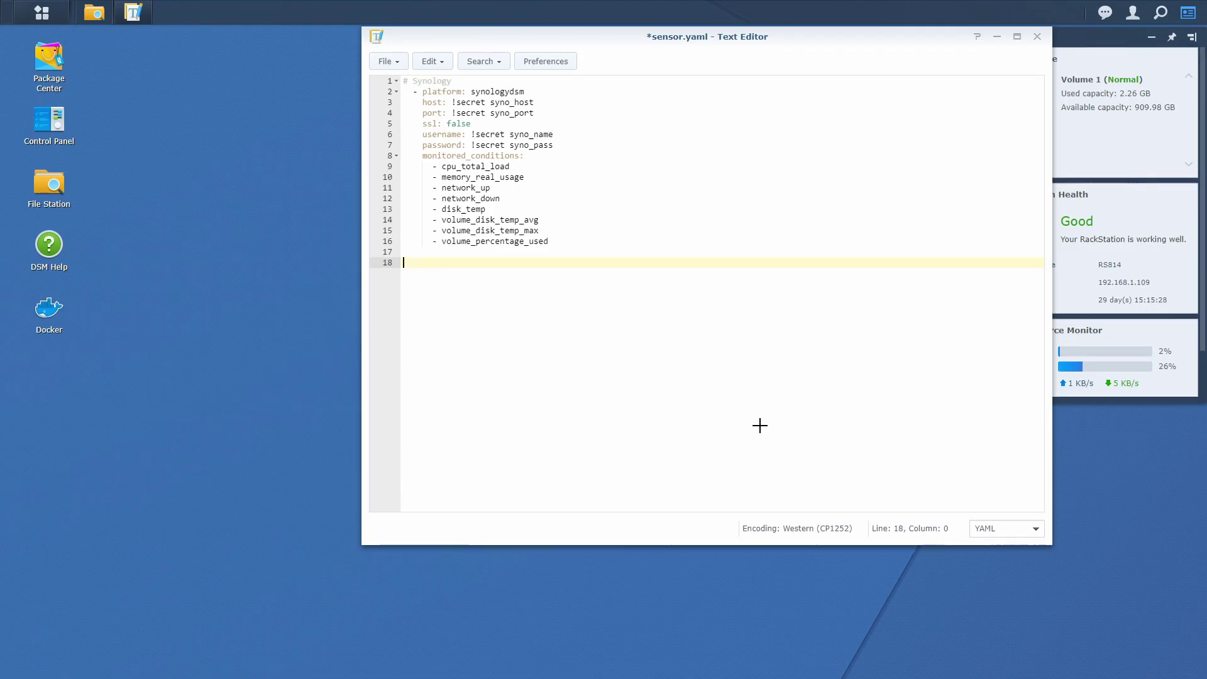
Step: Add a '- platform: yr' entry with 'name: Weather' to sensor.yaml
text(- p)
text(latform: )
text(yr)
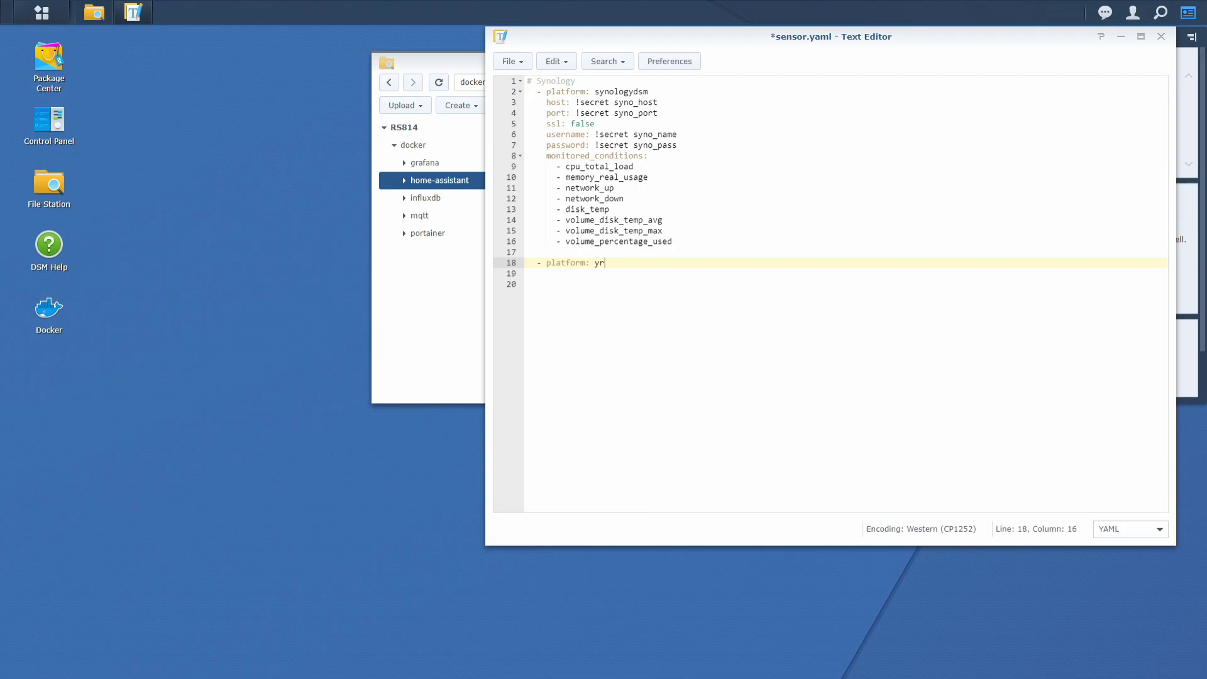
key(Return)
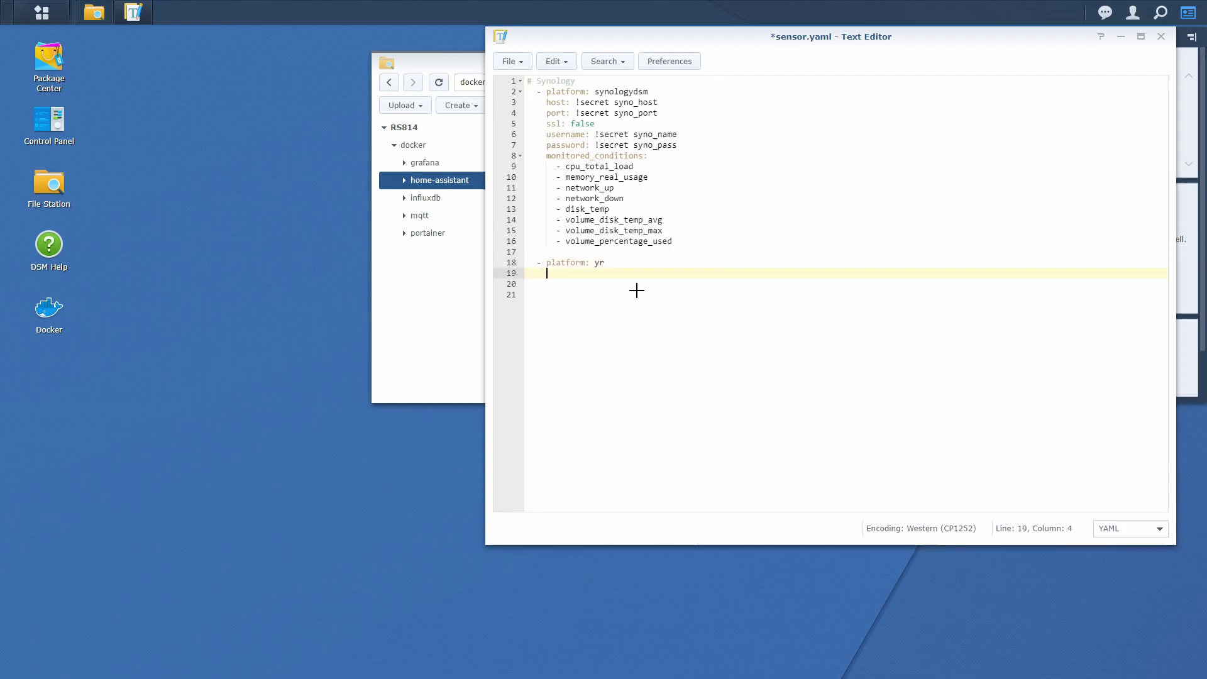
text(name: wea)
text(ther)
key(ctrl+Left)
key(Delete)
text(W)
key(End)
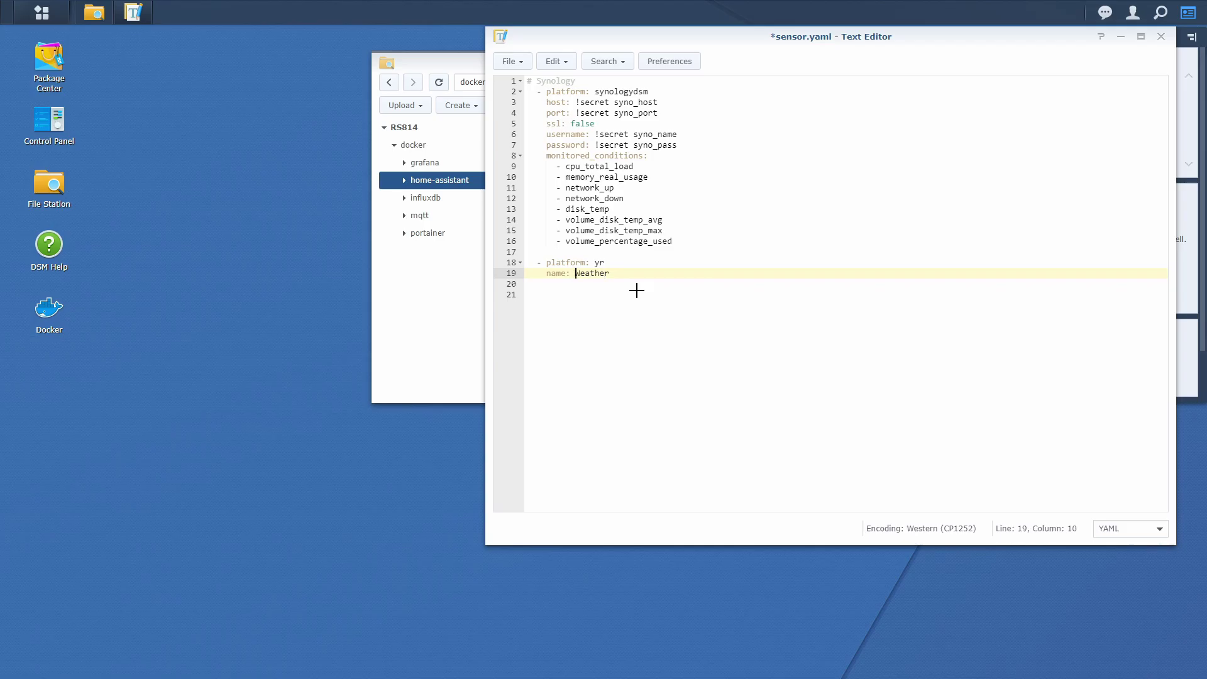
text(Yr )
text(.)
text(no)
key(BackSpace)
key(BackSpace)
key(BackSpace)
key(BackSpace)
key(BackSpace)
key(BackSpace)
key(Delete)
key(Delete)
Step: Add 'forecast: 24' and a 'monitored_conditions:' key under the Weather entry
key(Return)
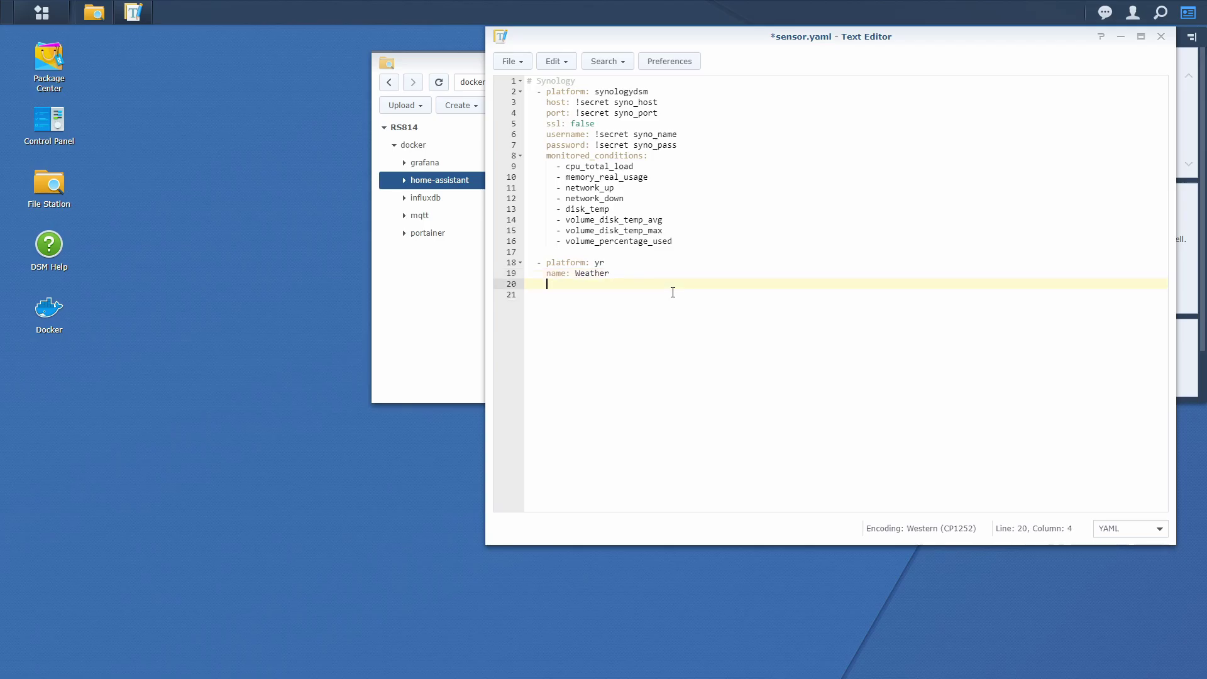
text(forecast)
text(: 24)
key(Return)
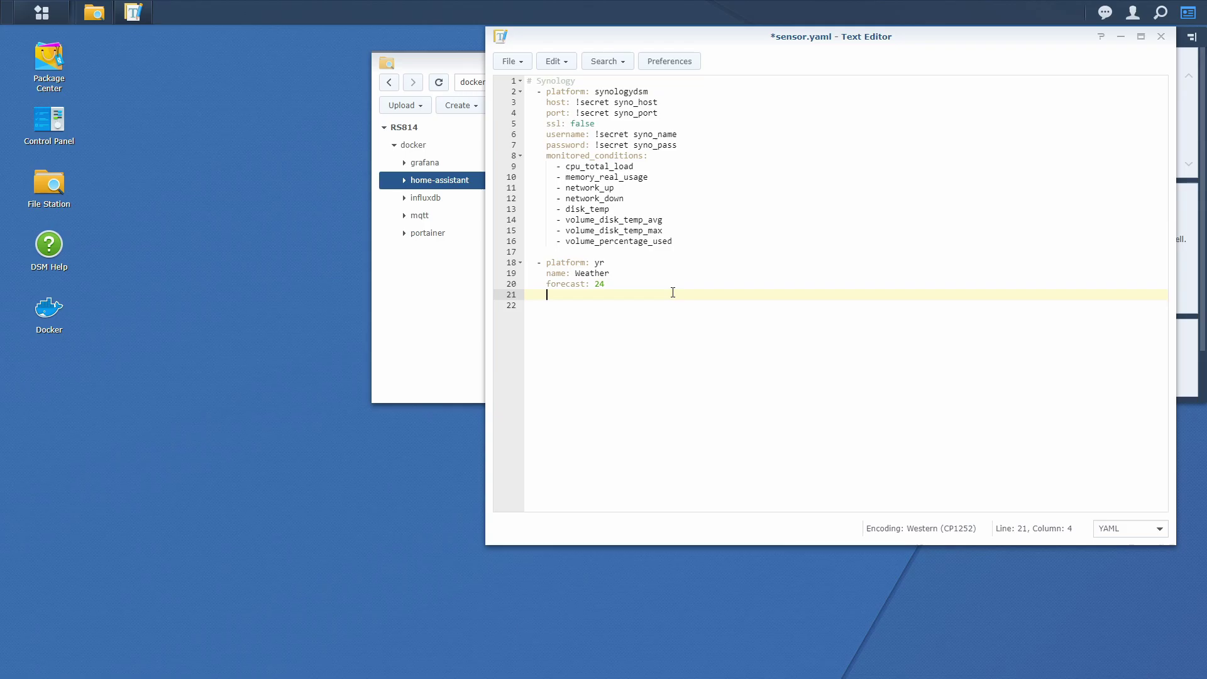
text(monitored)
text(_condition)
text(s:)
Step: Paste the 13 weather conditions under monitored_conditions and save sensor.yaml
key(Return)
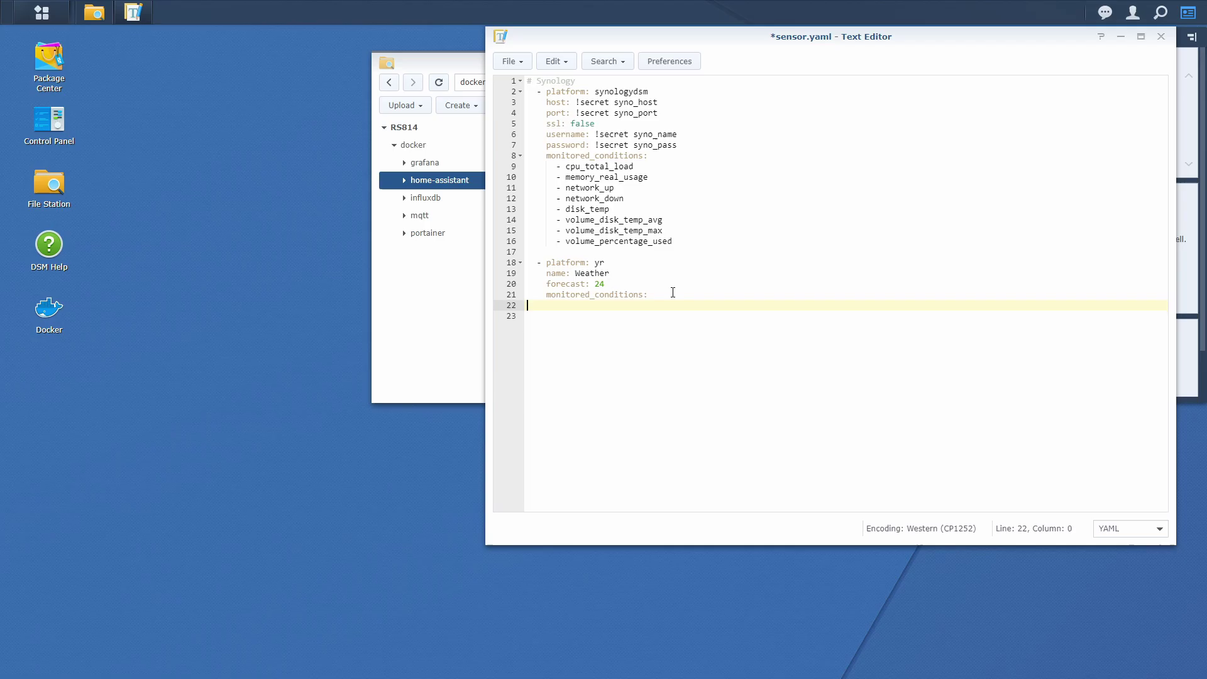
key(shift+Down)
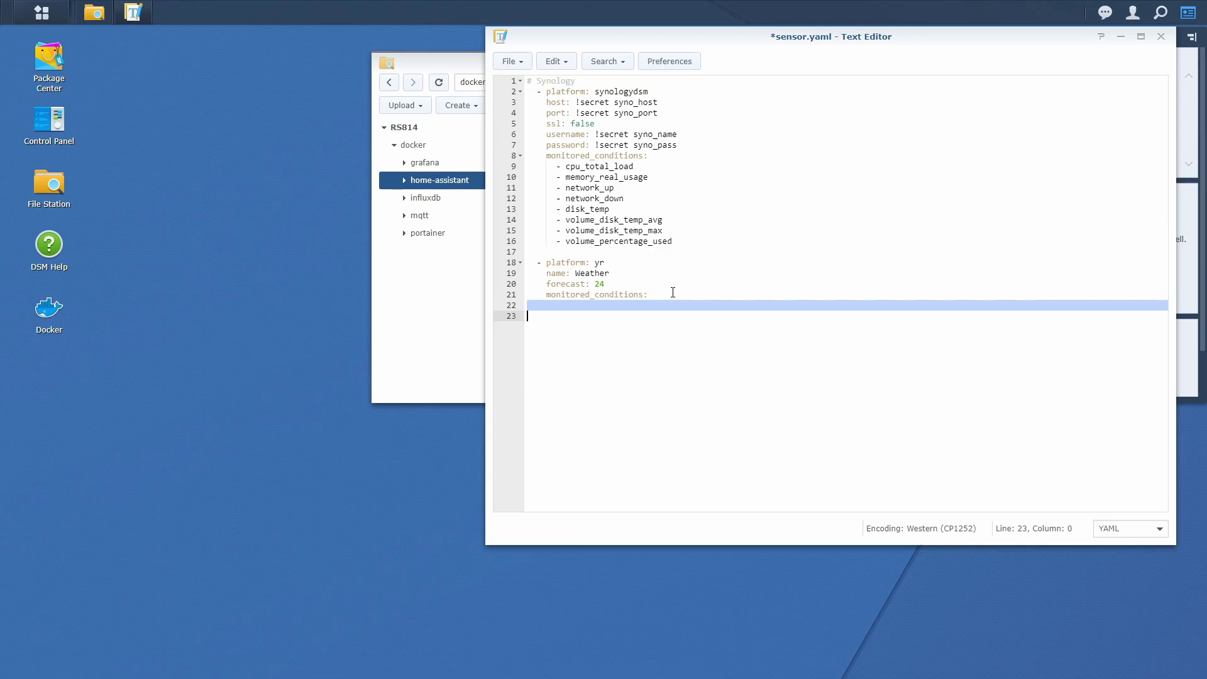
text(- temperature       - symbol       - precipitation       - windSpeed       - pressure       - windDirection       - humidity       - fog       - cloudiness       - lowClouds       - mediumClouds       - highClouds       - dewpointTemperature)
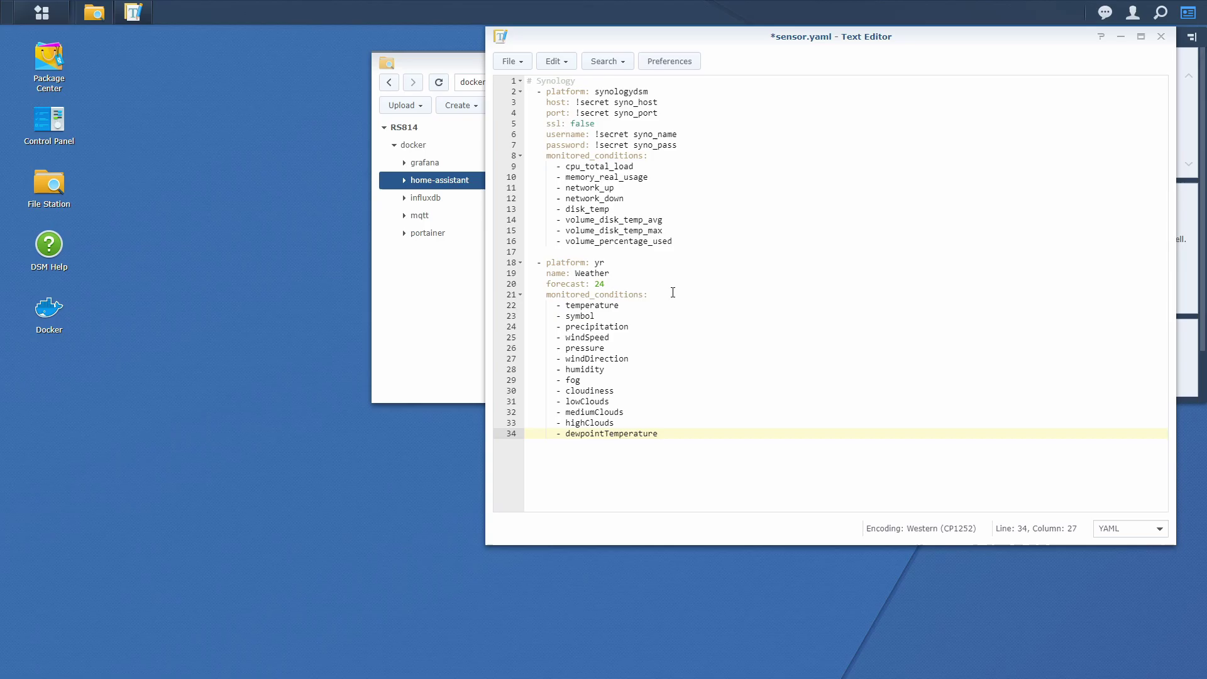
key(ctrl+s)
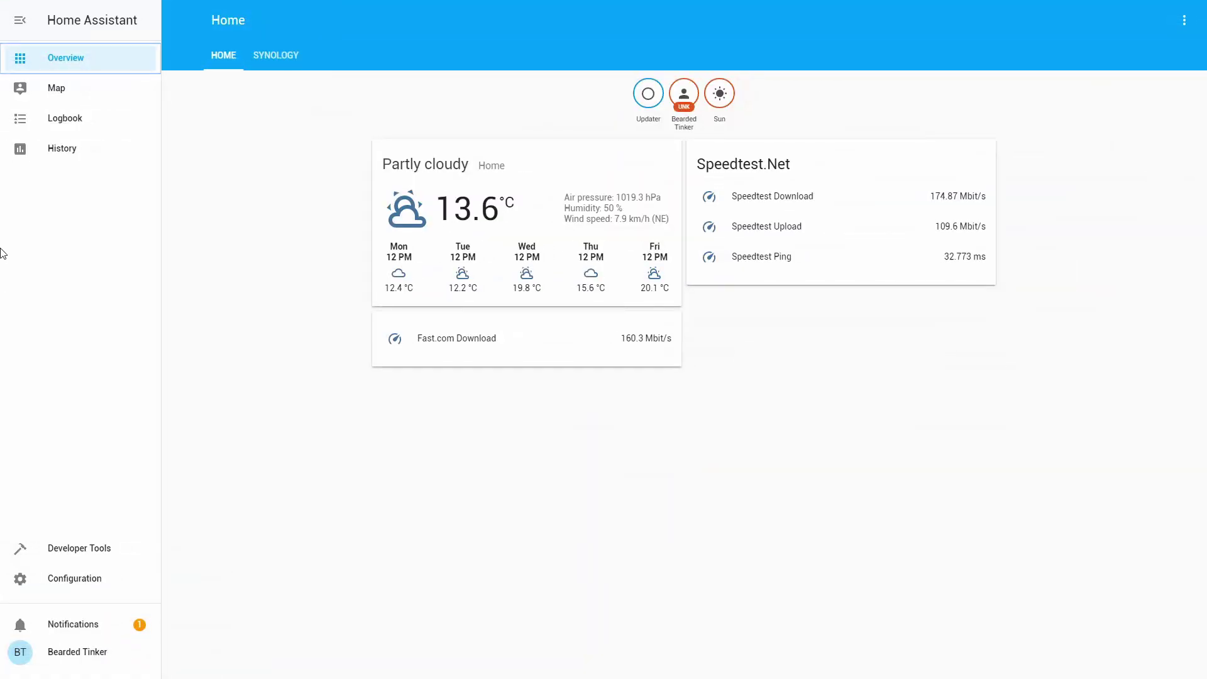
Step: Check the configuration in Server Control, then restart Home Assistant
click(16, 585)
click(728, 383)
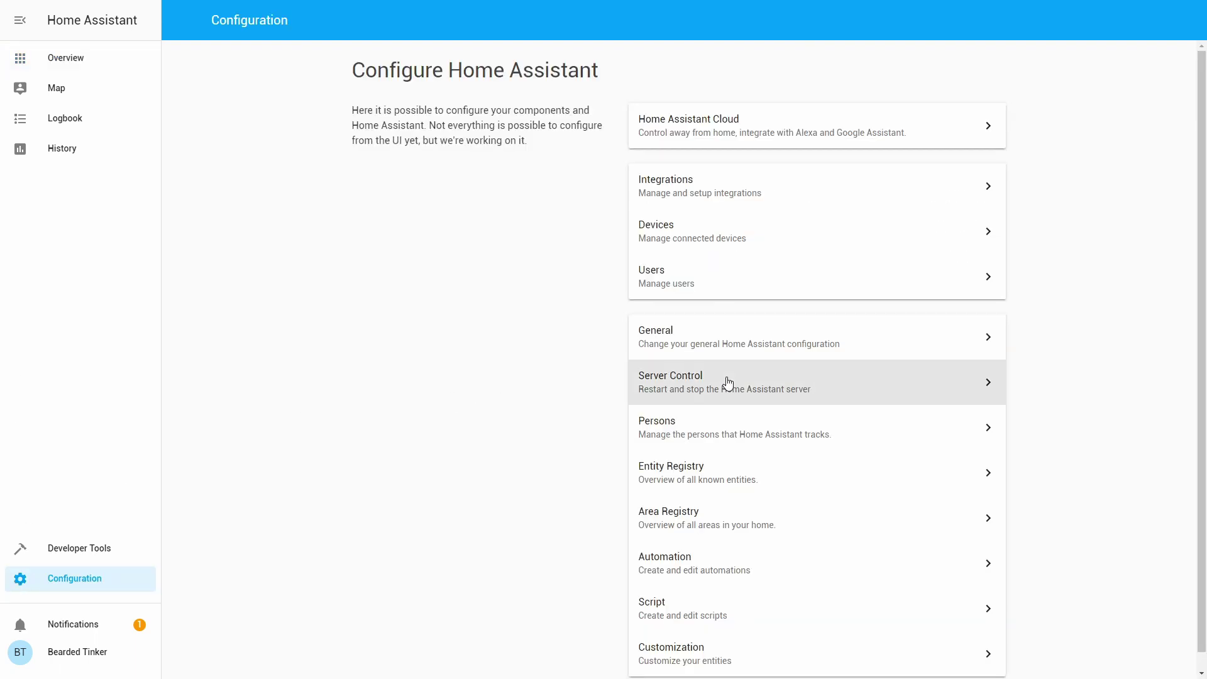
click(822, 213)
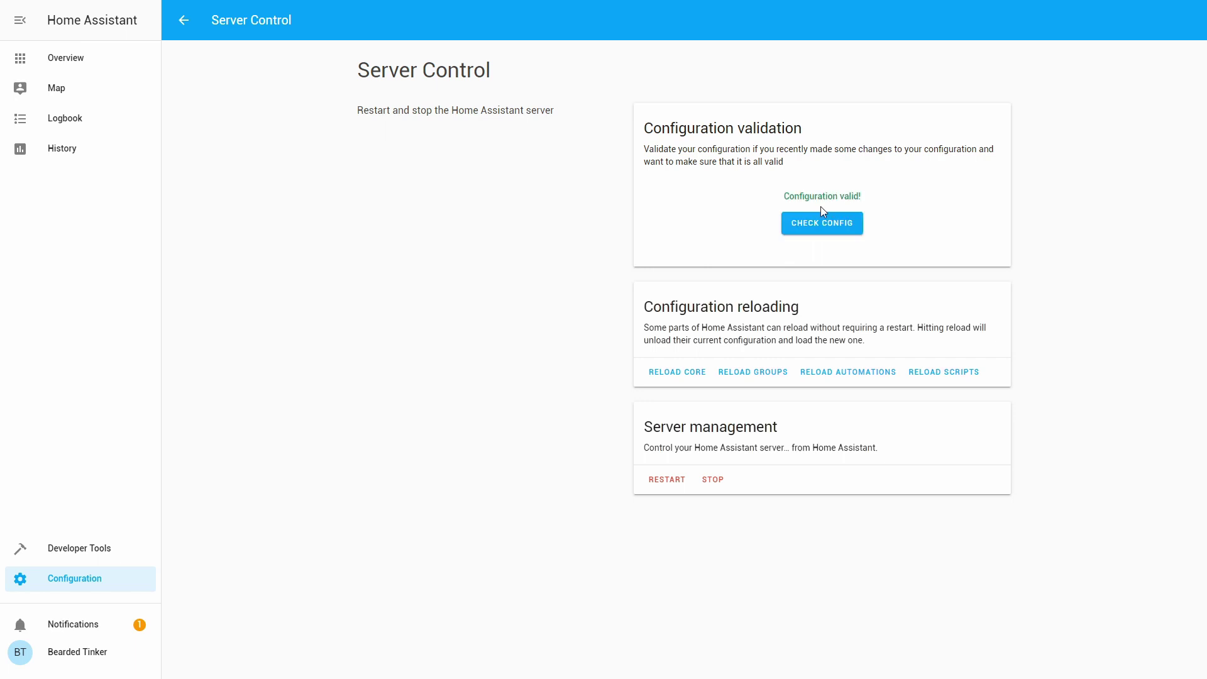
click(667, 480)
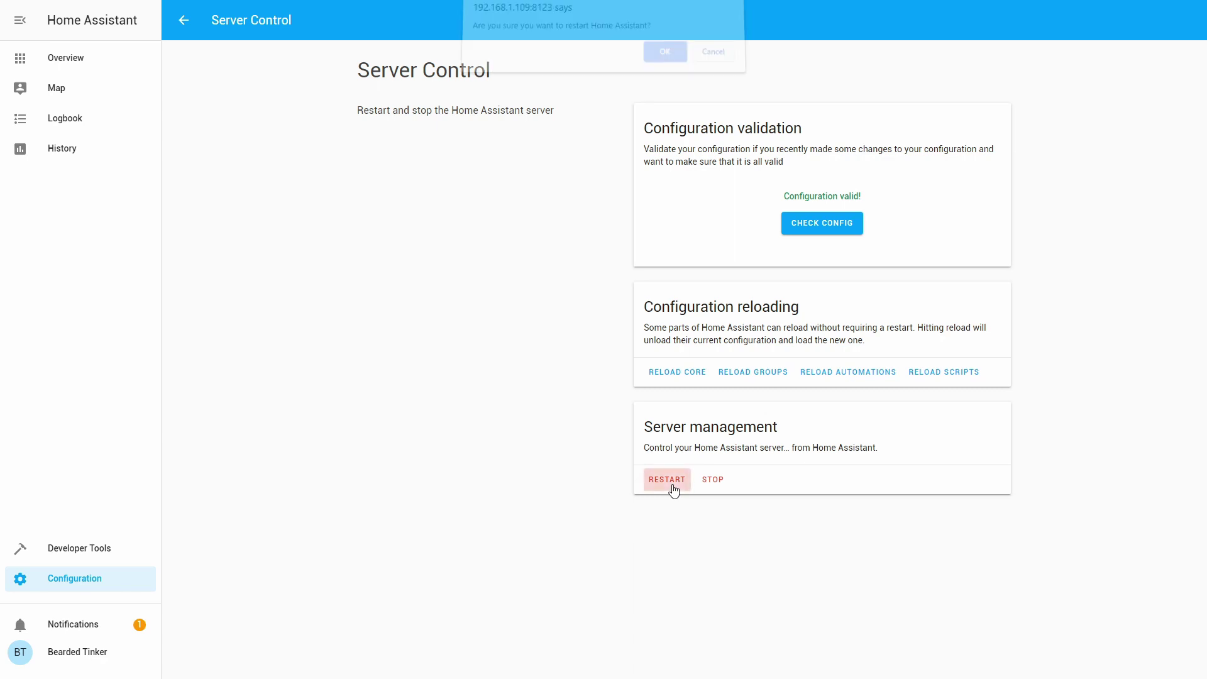
click(664, 60)
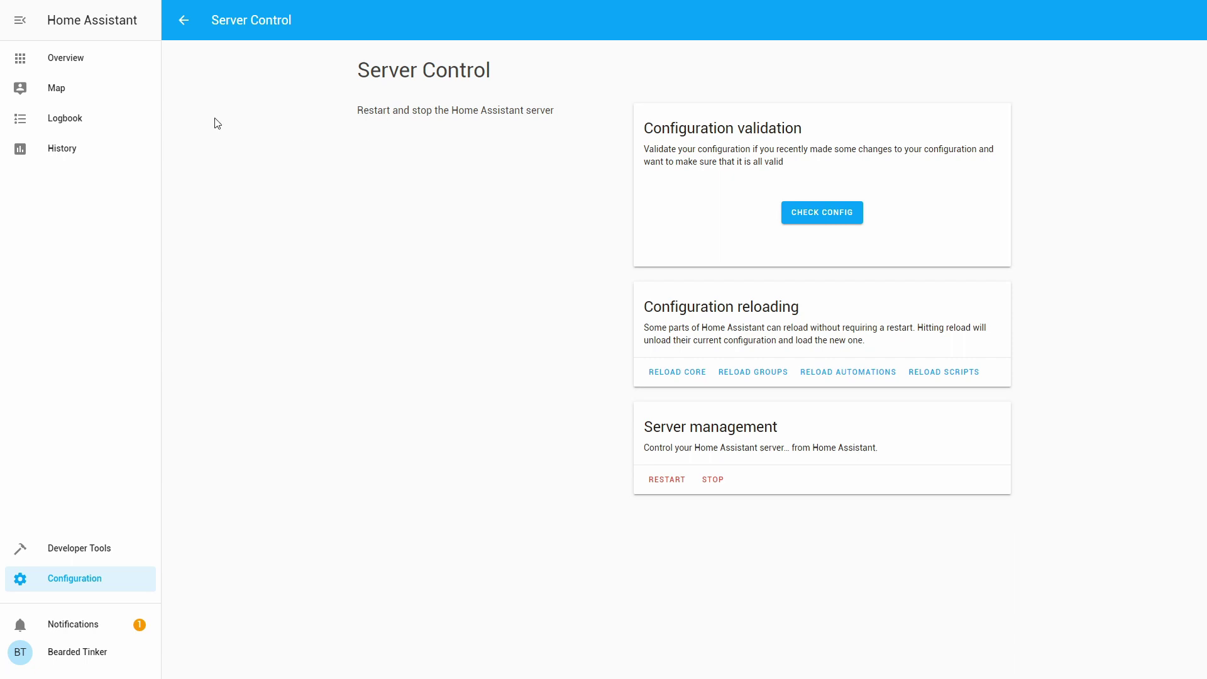
Step: Put the Home overview dashboard into UI configuration mode
click(108, 70)
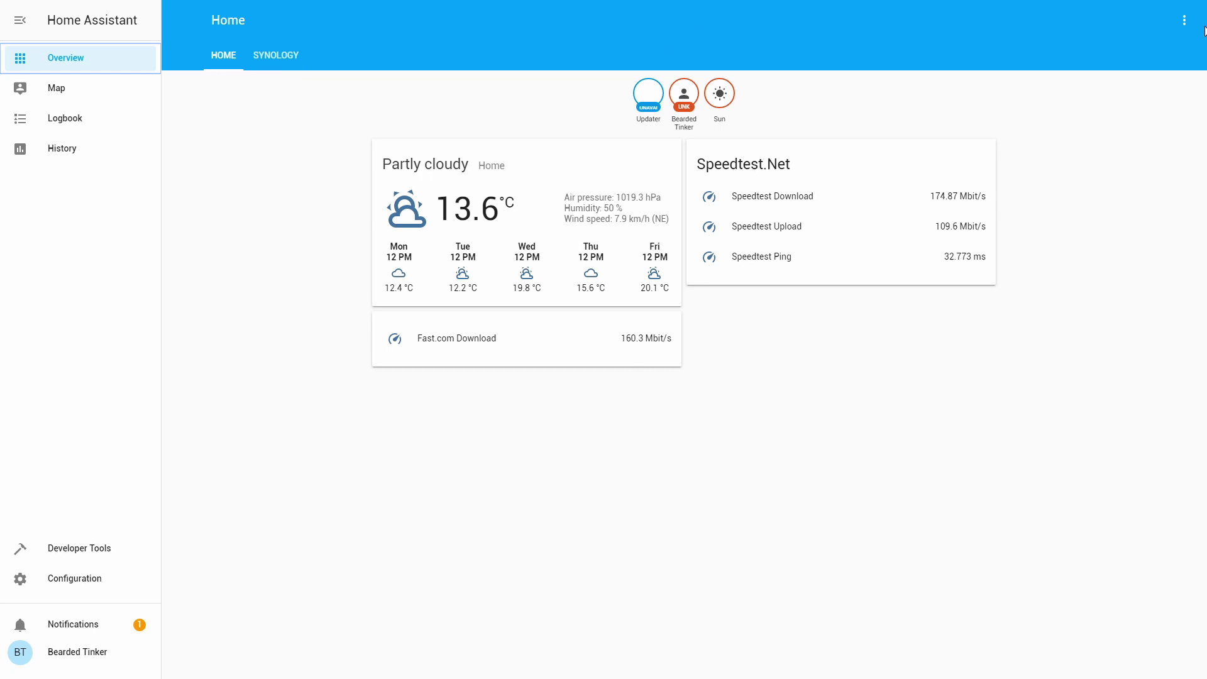
click(1184, 20)
click(1159, 30)
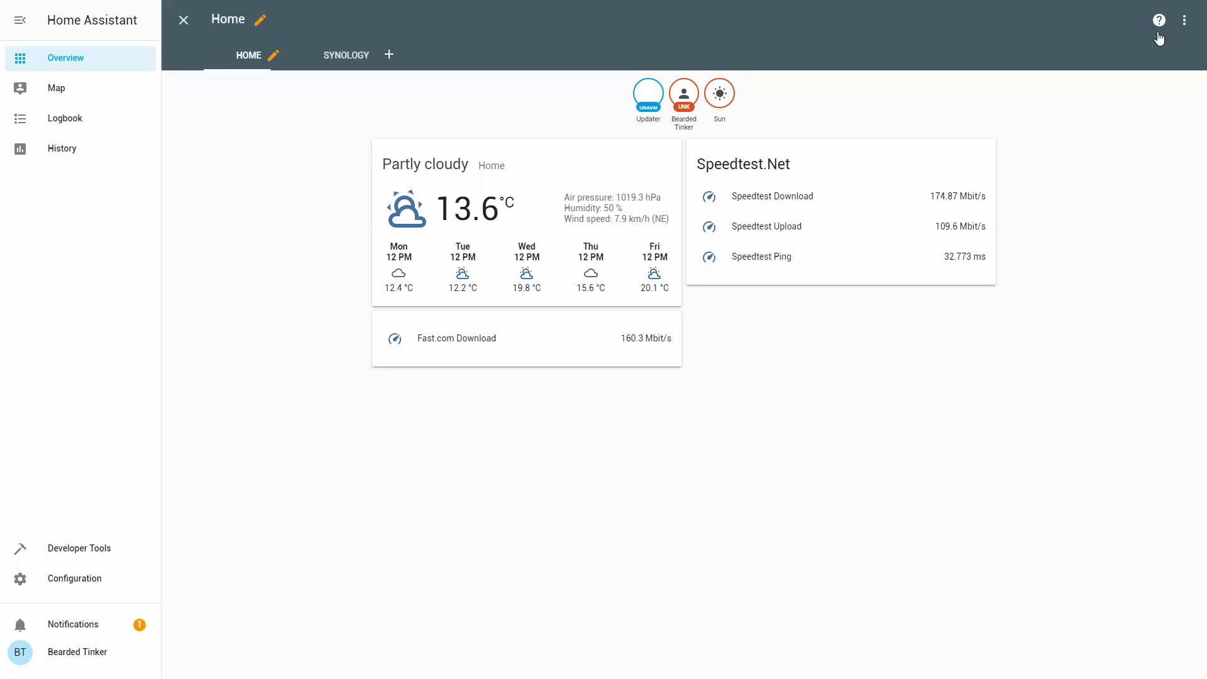
Step: Add a new dashboard view titled 'Weather' and switch to its tab
click(390, 62)
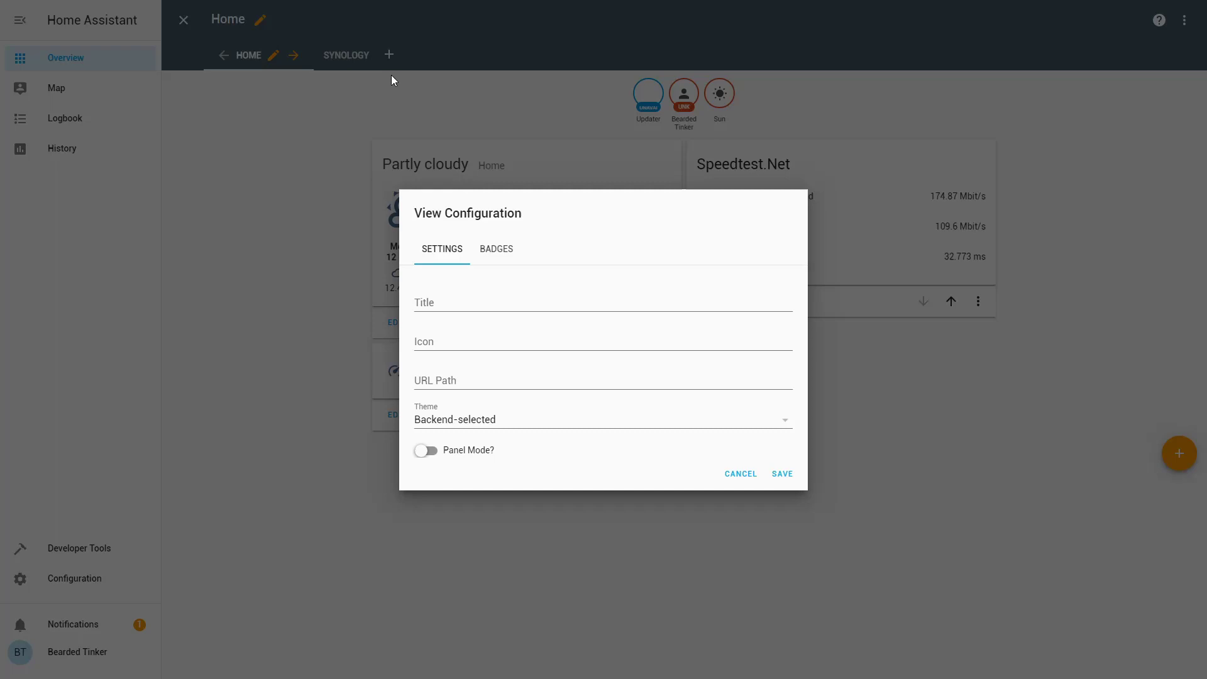
click(593, 299)
text(EW)
key(BackSpace)
key(BackSpace)
text(Weather)
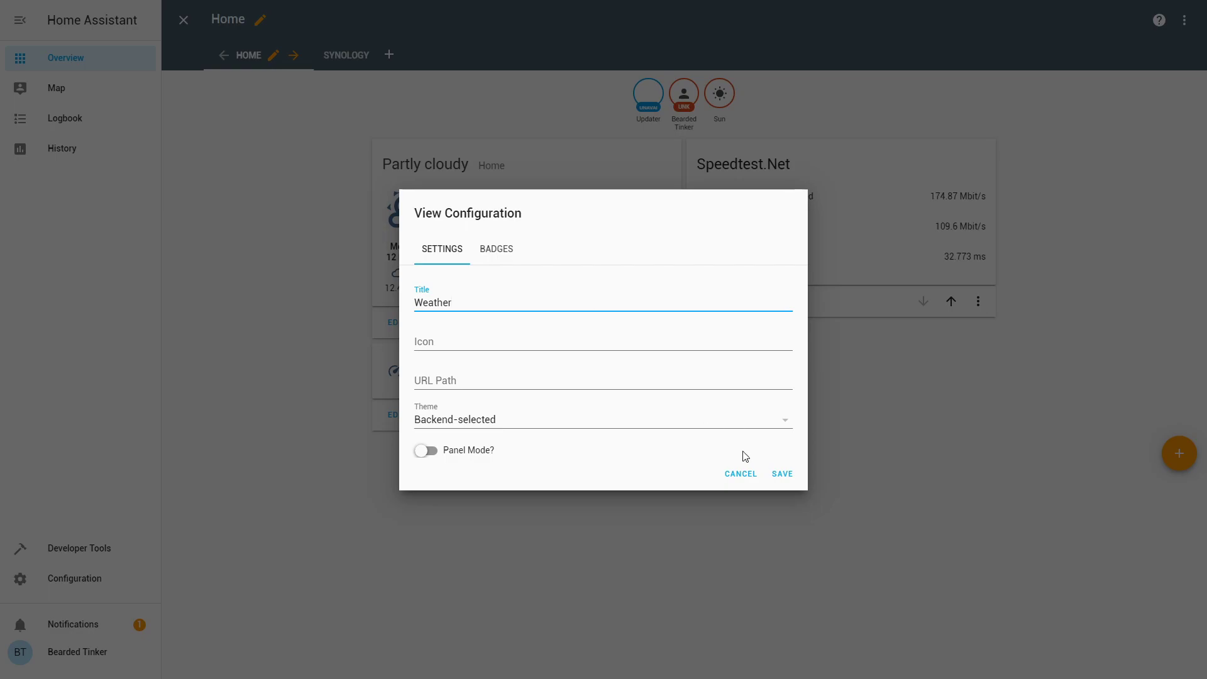
click(782, 474)
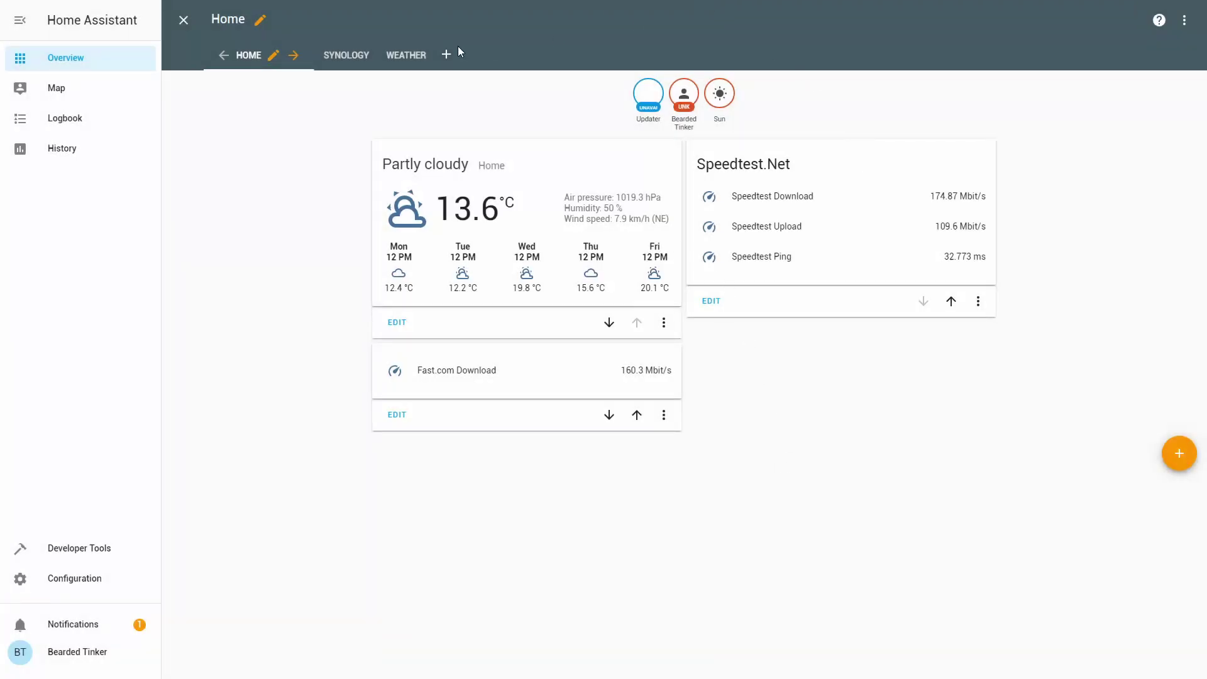
click(410, 55)
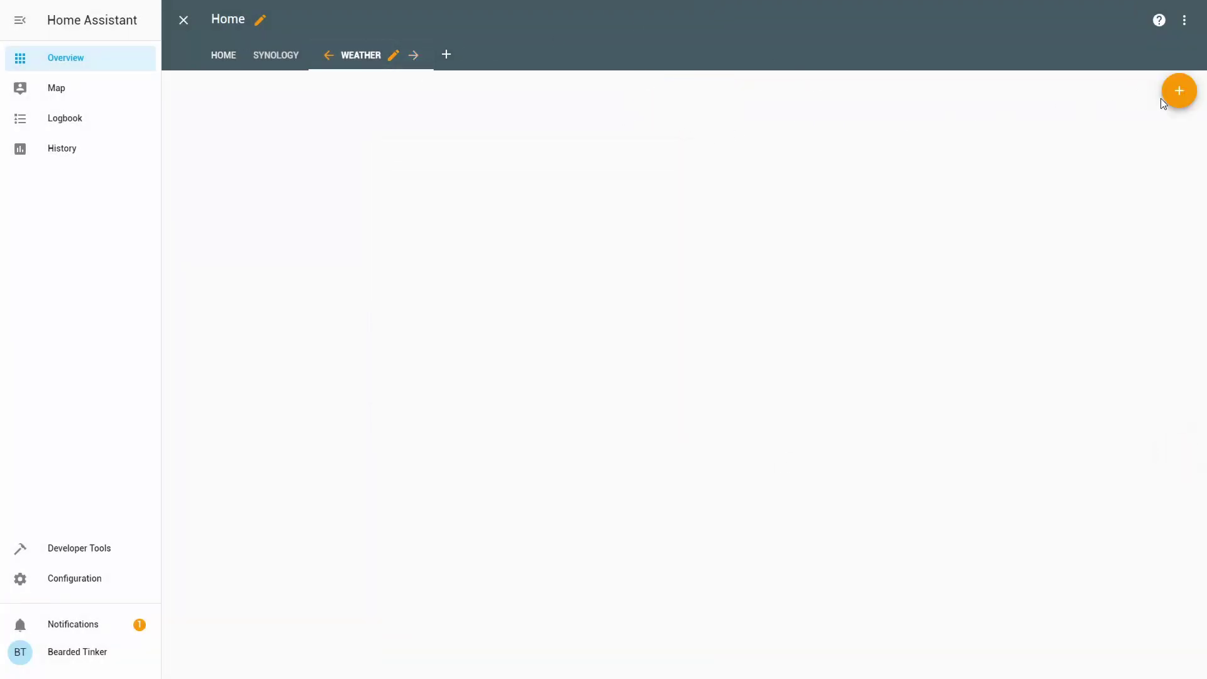
Step: Create an entities card on the Weather view starting with Weather Temperature
click(1173, 98)
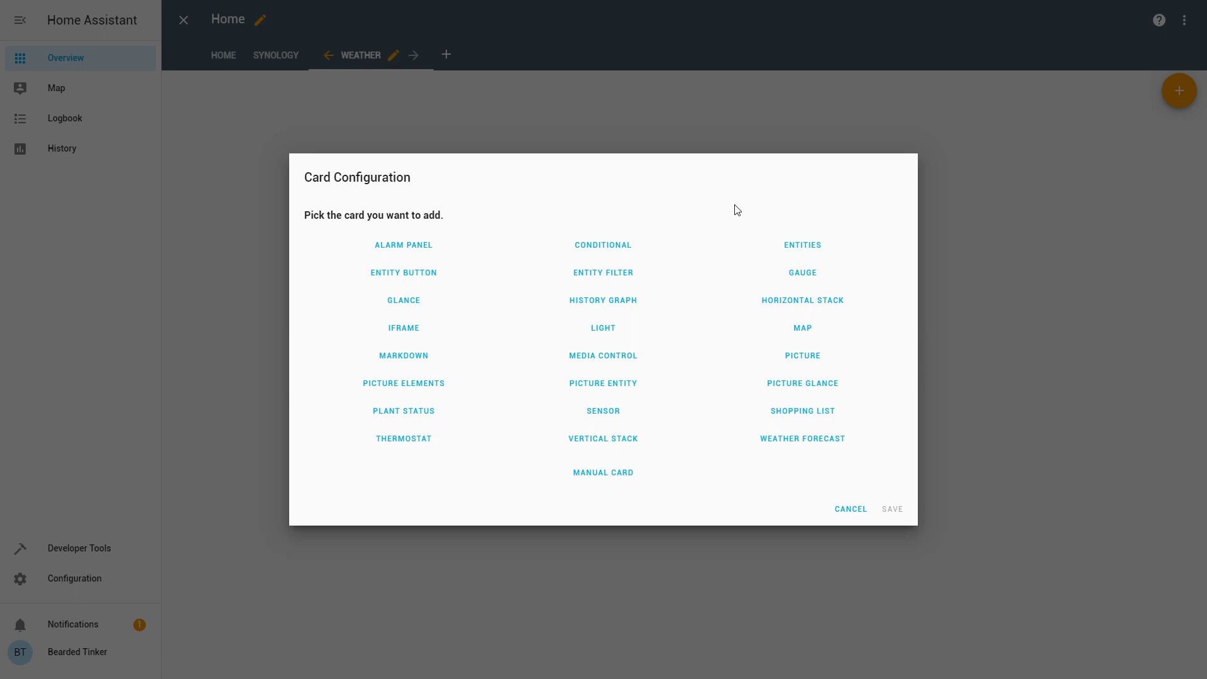
click(814, 246)
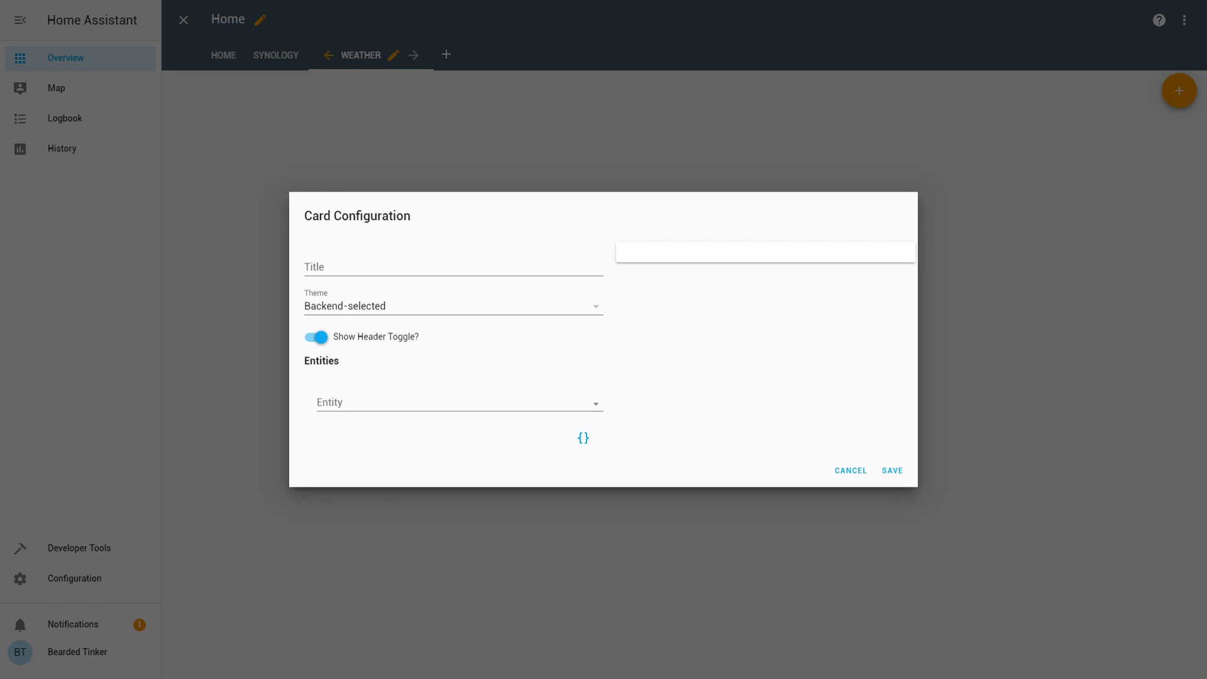
click(413, 405)
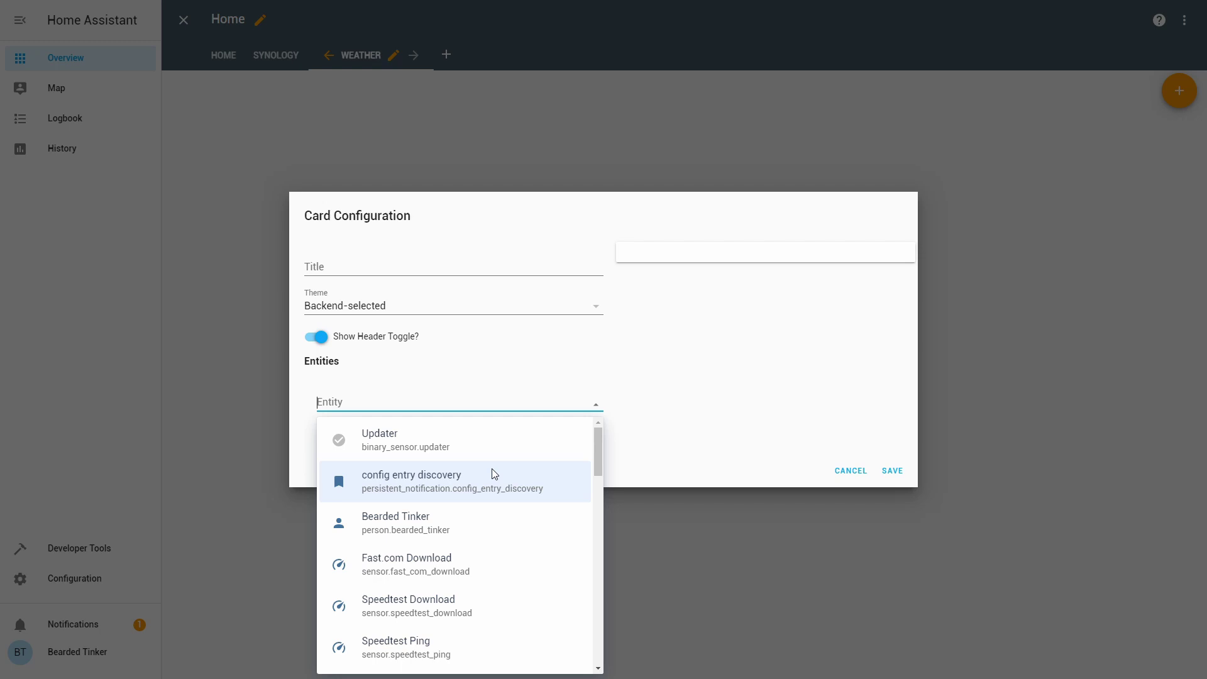
scroll(492, 469, down, 4)
scroll(493, 472, down, 3)
scroll(494, 474, down, 3)
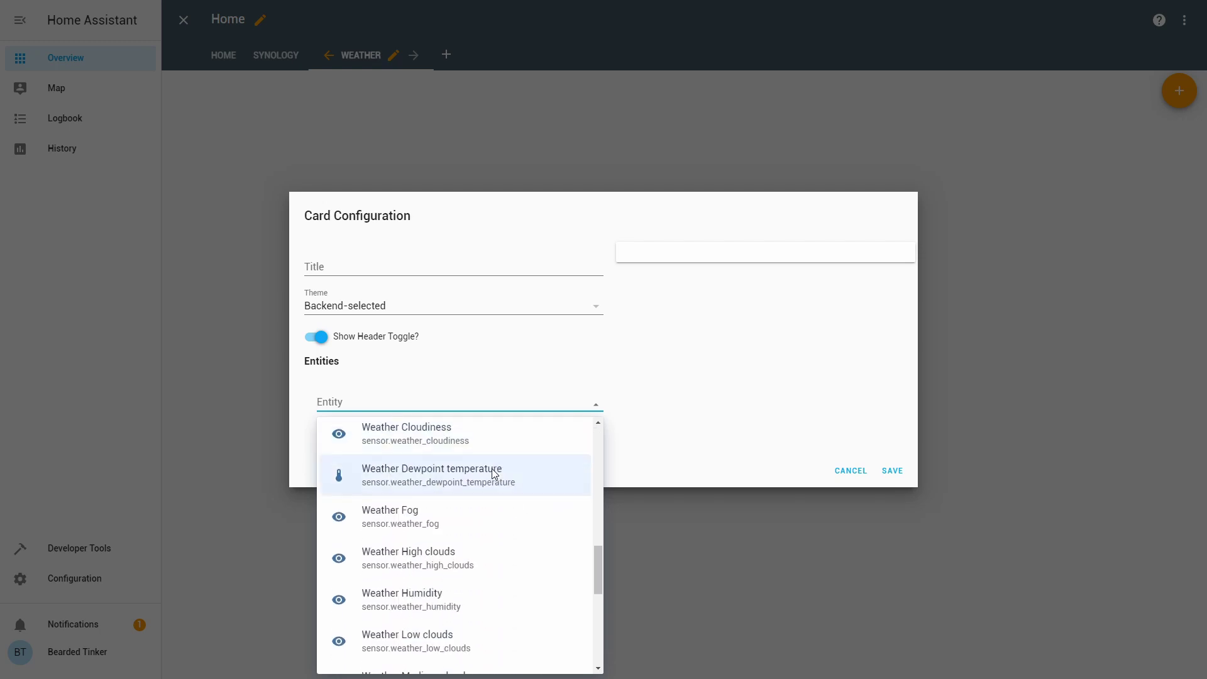
scroll(494, 474, down, 2)
scroll(494, 474, up, 2)
scroll(491, 470, down, 2)
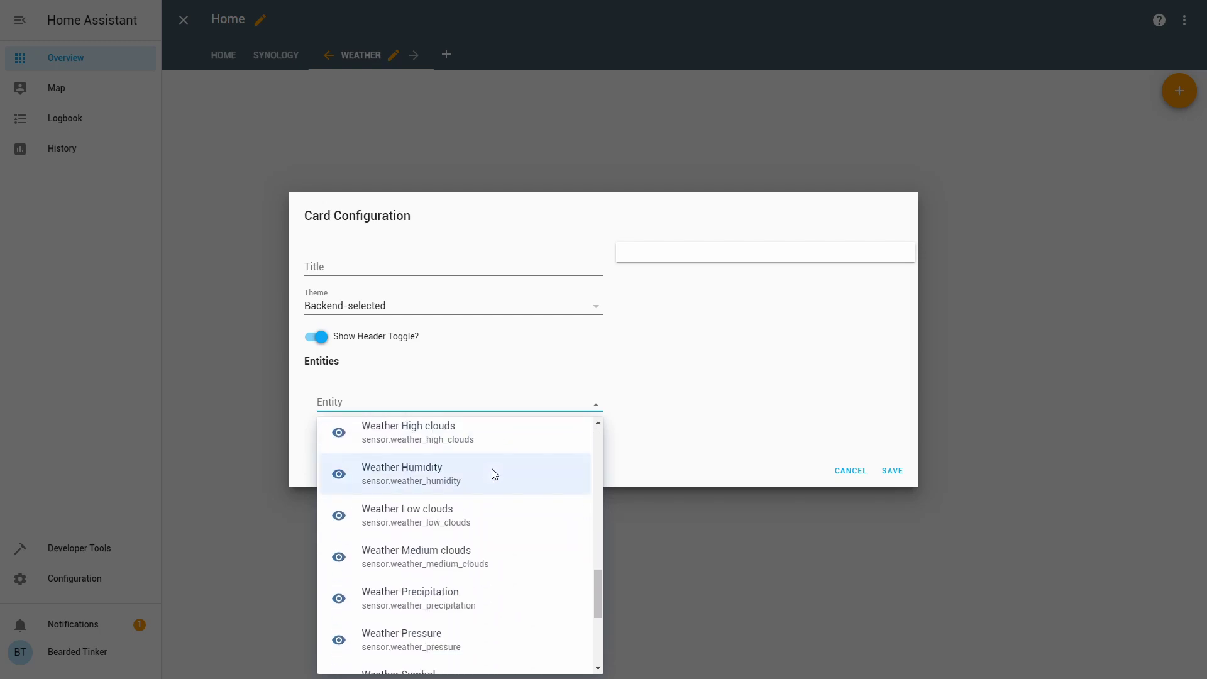
scroll(493, 472, down, 1)
scroll(493, 472, down, 1)
scroll(494, 473, down, 1)
scroll(494, 474, down, 1)
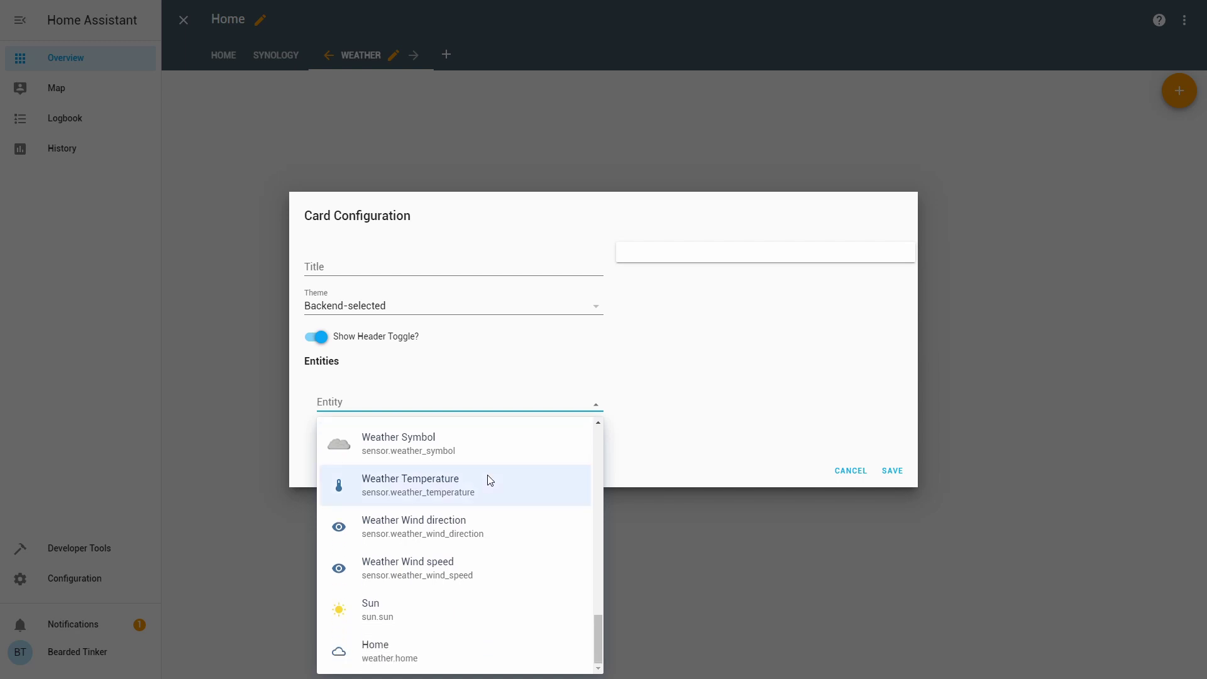
click(488, 479)
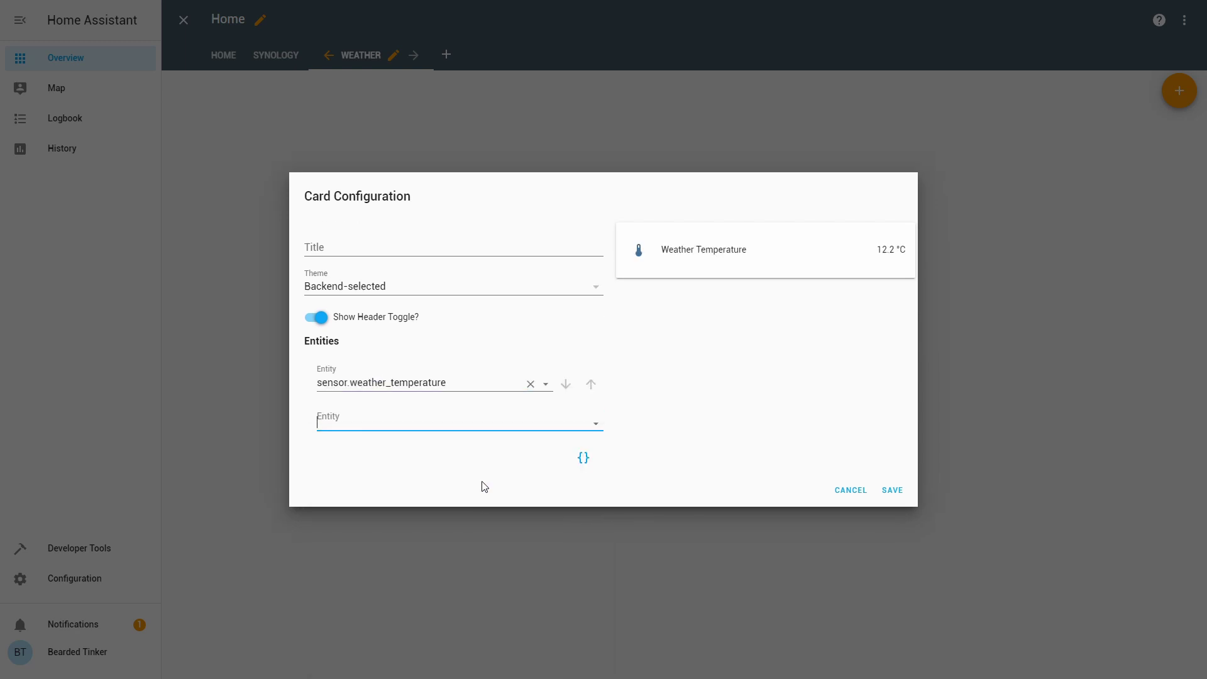
Step: Add Weather Humidity, Cloudiness and Symbol entities to the card
click(595, 424)
scroll(485, 478, down, 3)
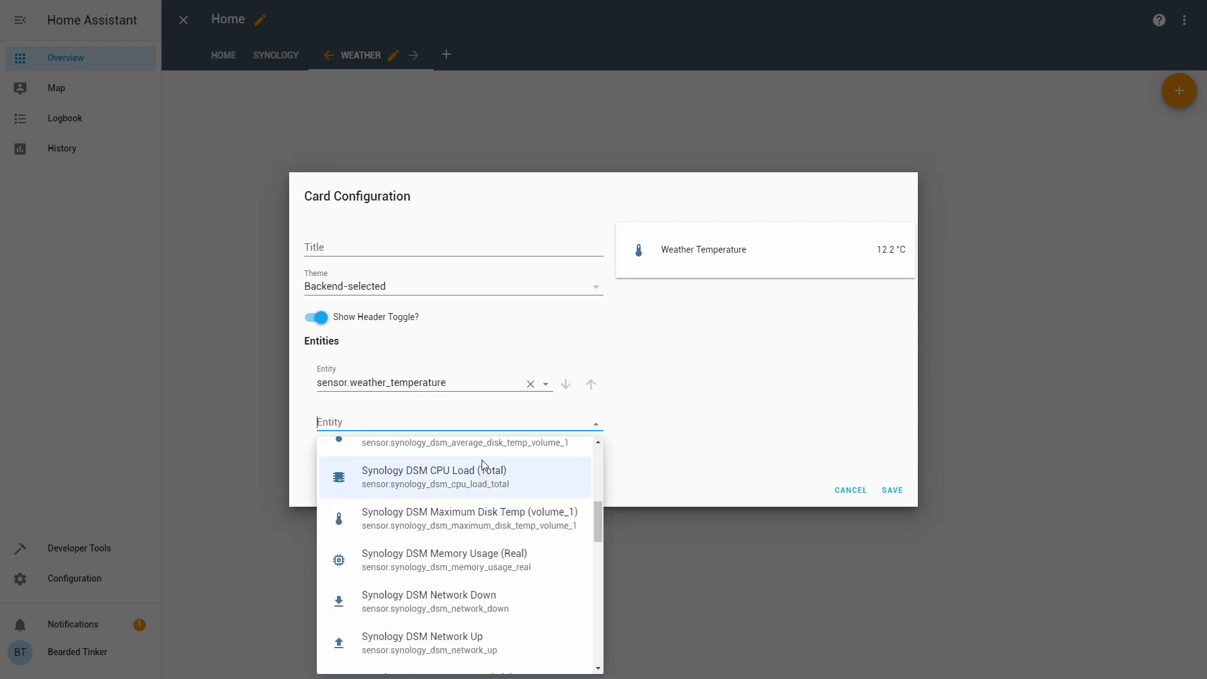
text(wea)
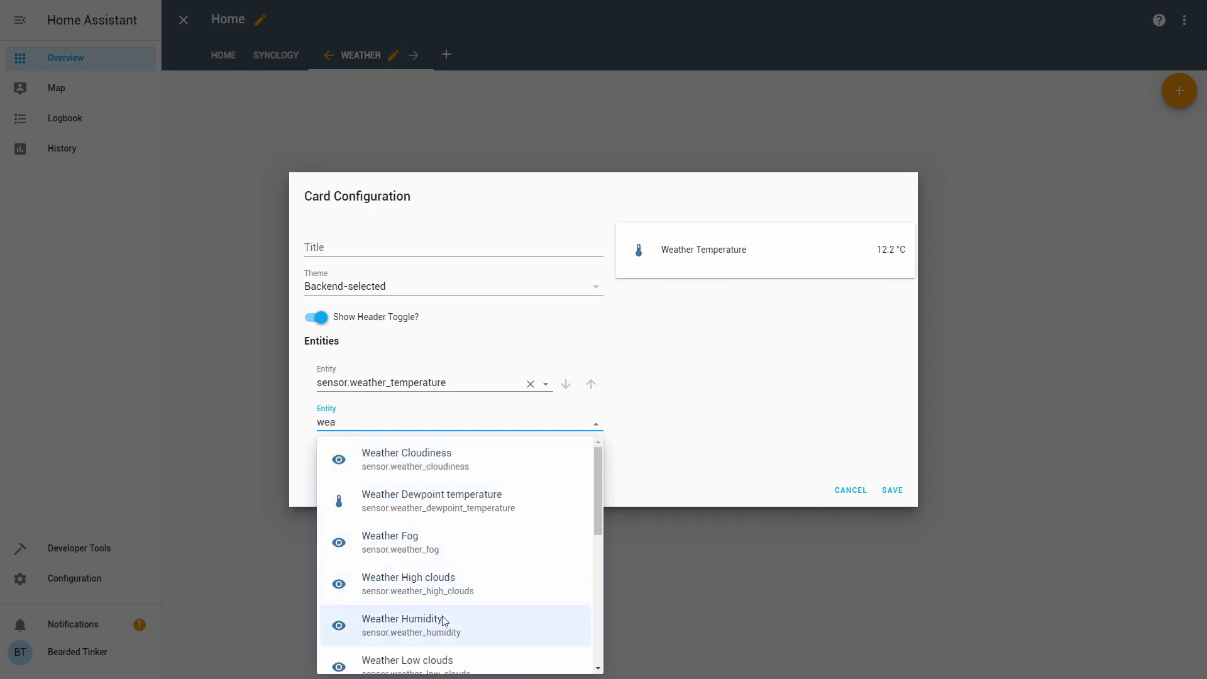
click(445, 621)
click(489, 445)
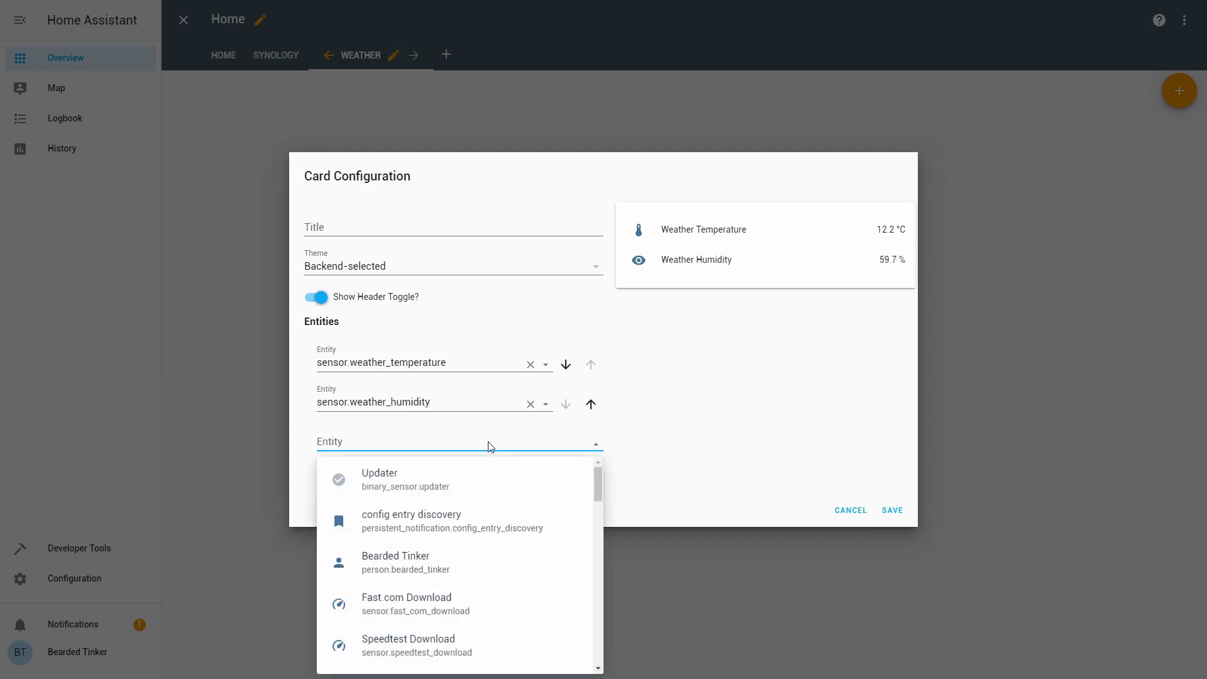
text(weat)
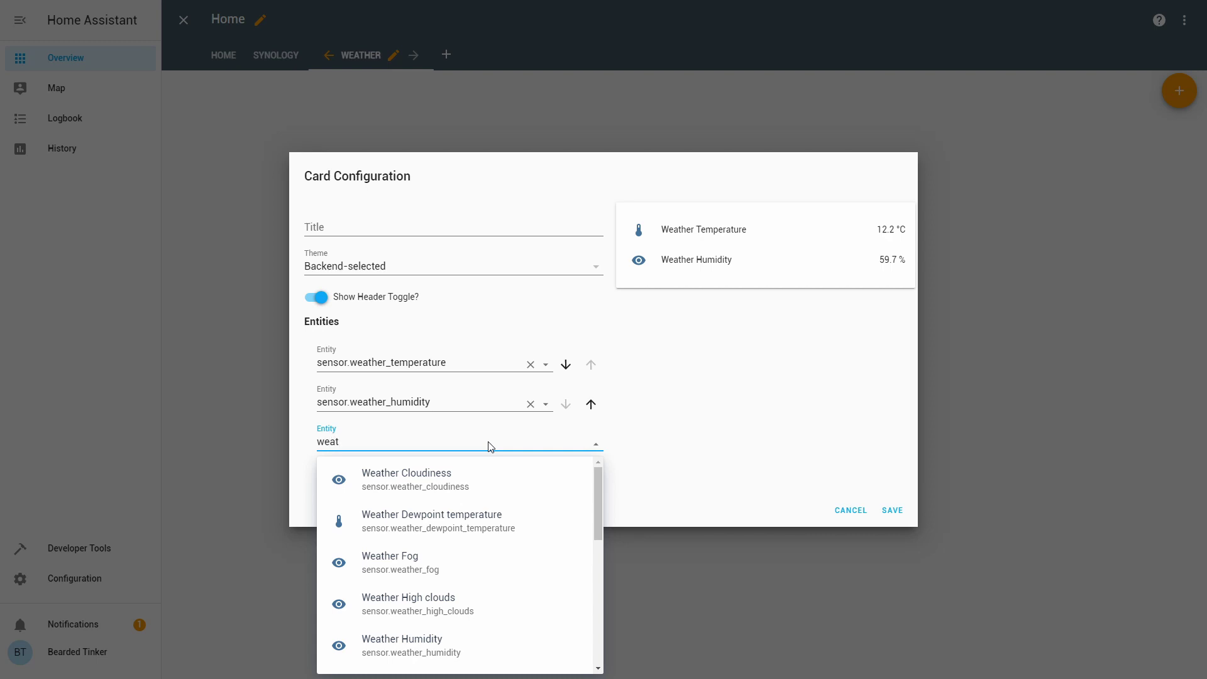
click(482, 475)
click(500, 463)
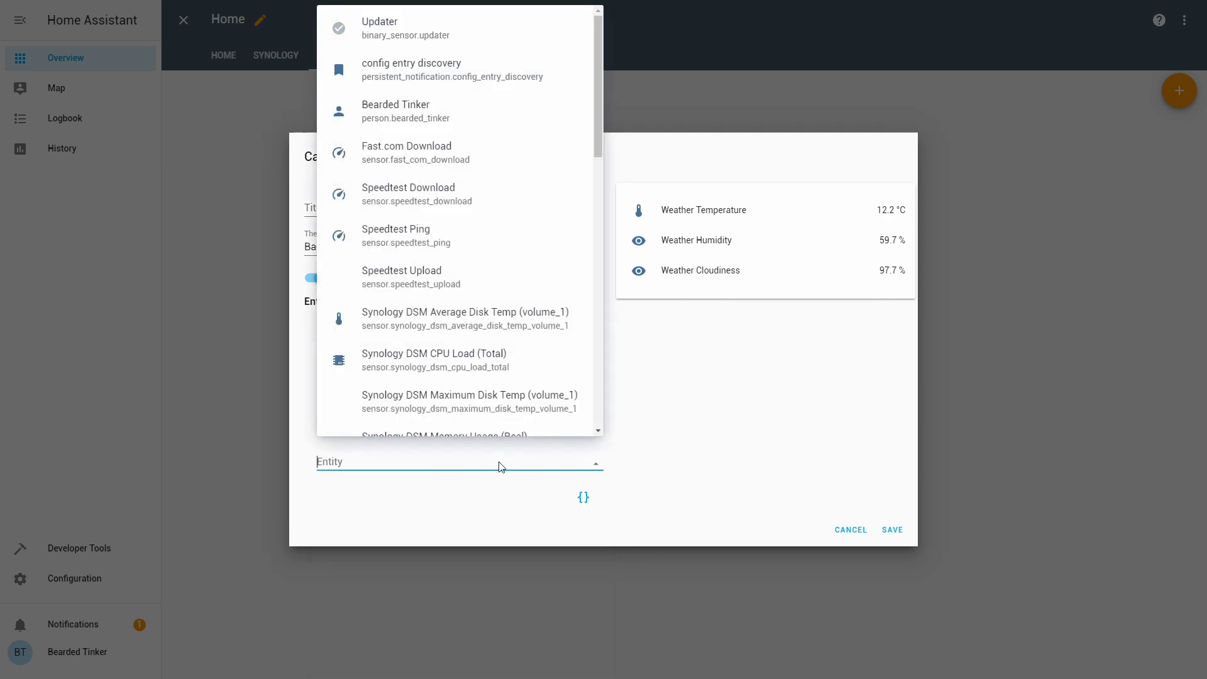
text(wea)
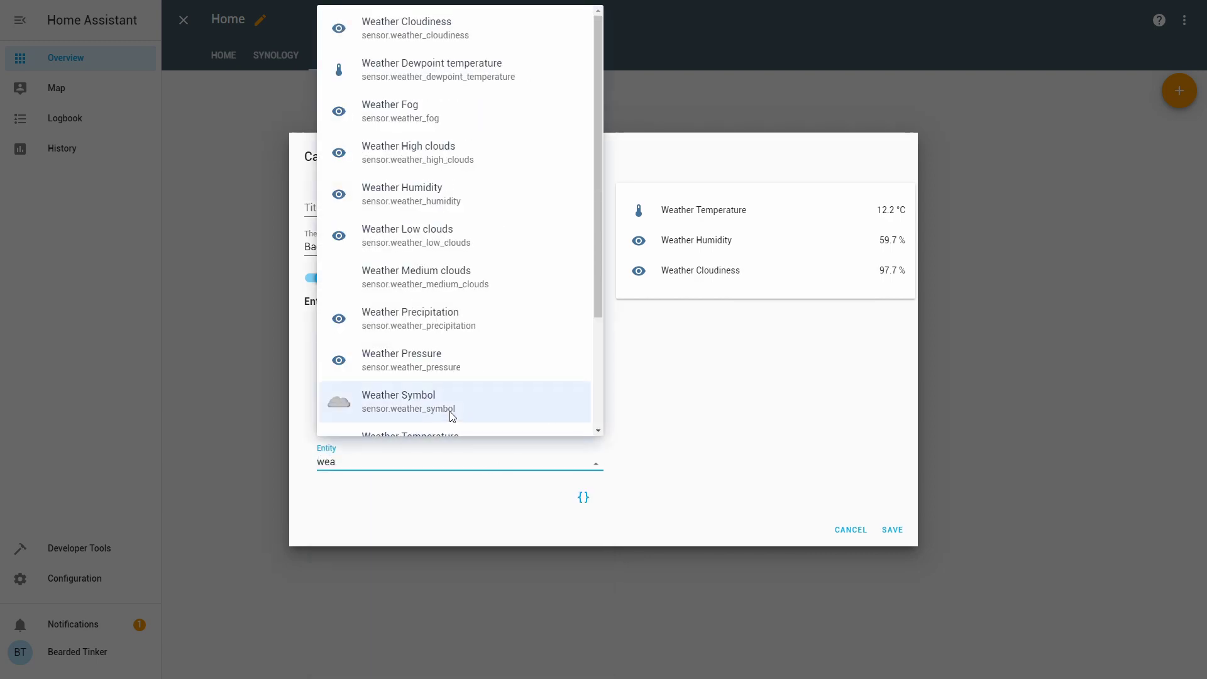
click(452, 416)
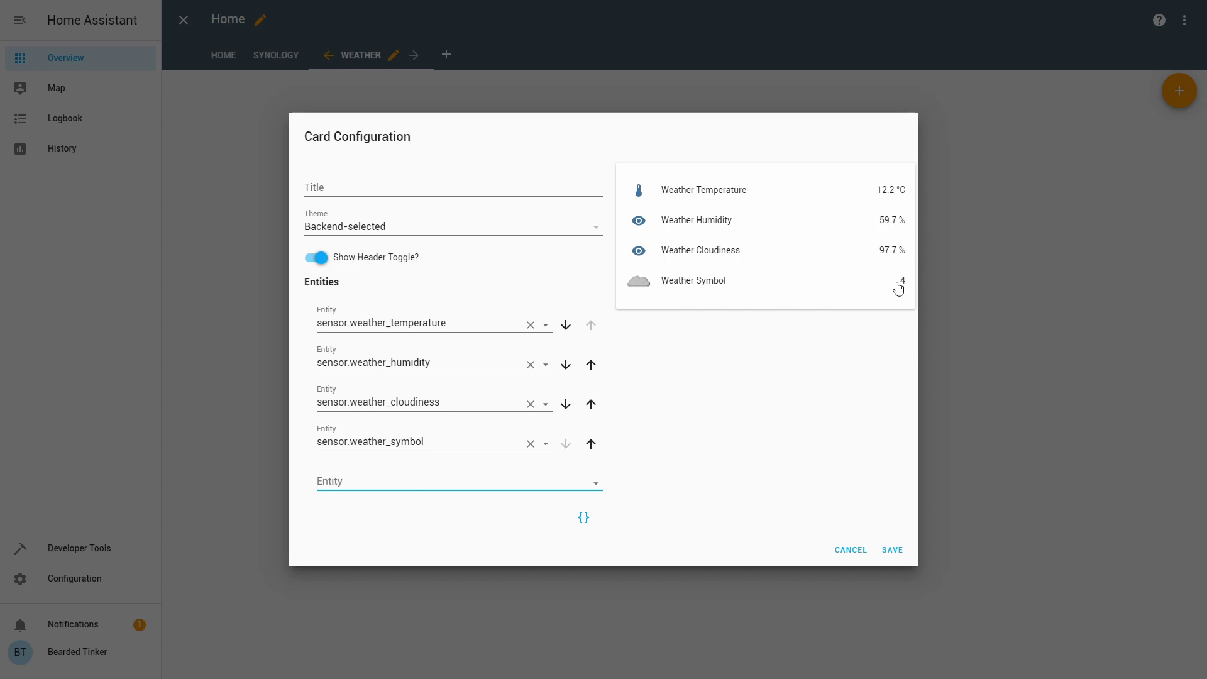
Step: Add Weather Pressure, Precipitation, Dewpoint temperature and Fog entities to the card
click(519, 481)
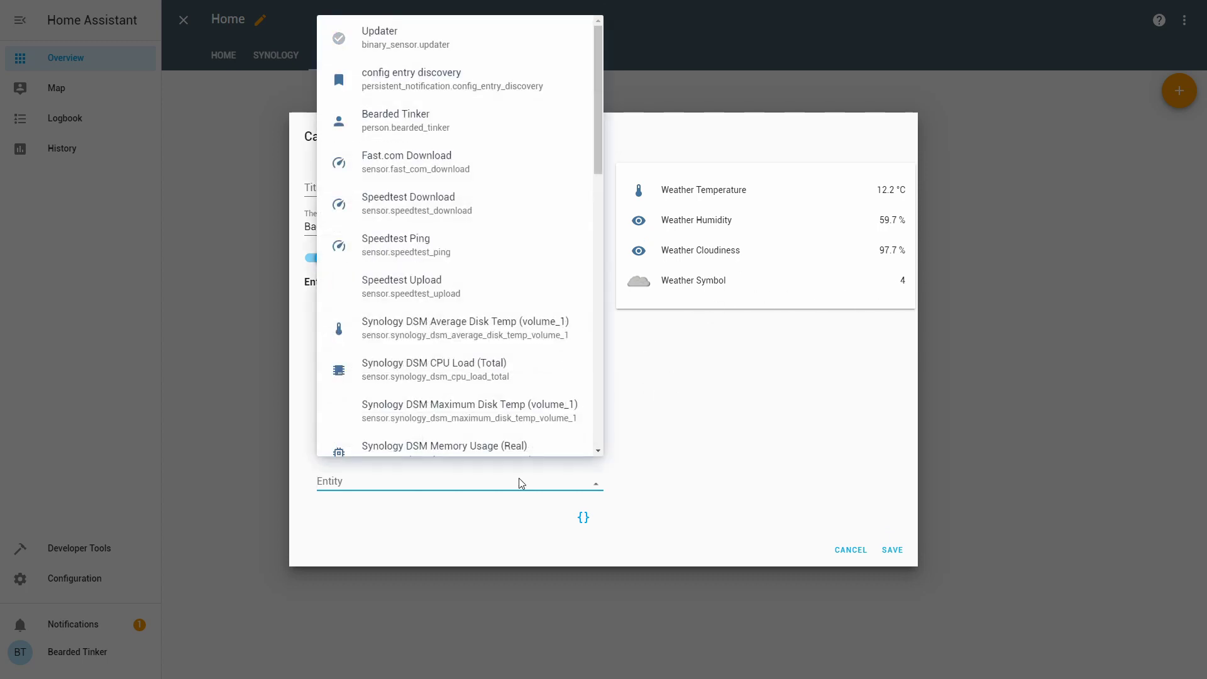
text(wea)
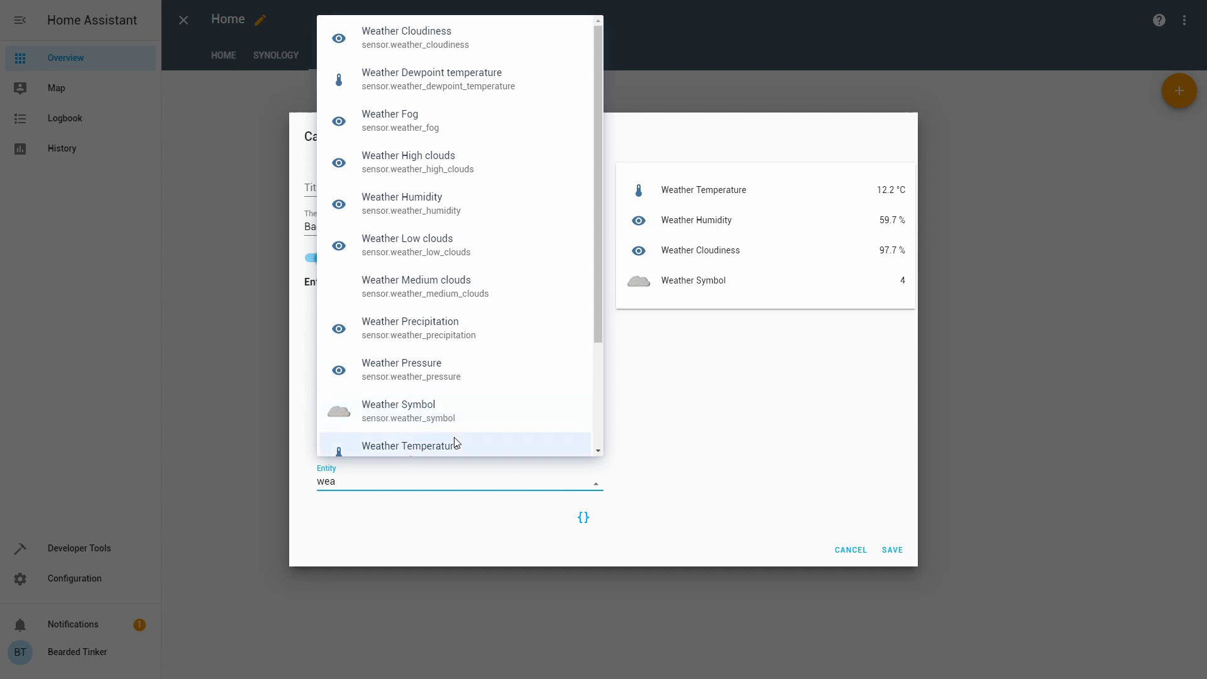
click(434, 382)
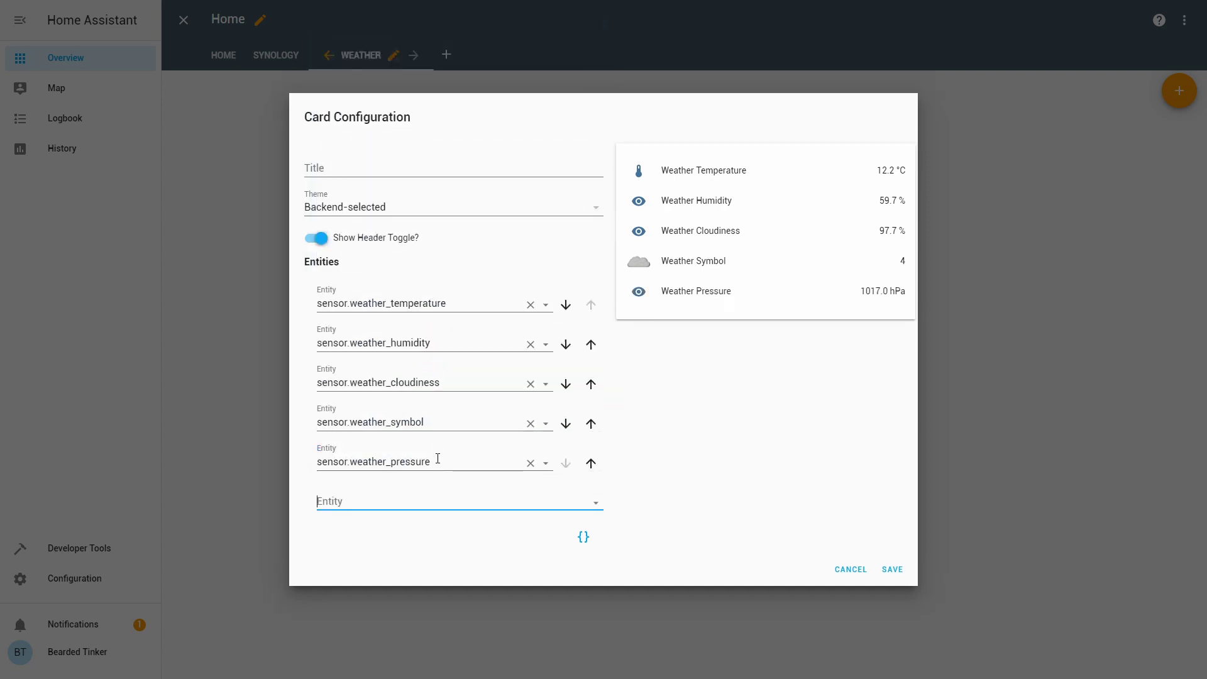
click(436, 500)
text(we)
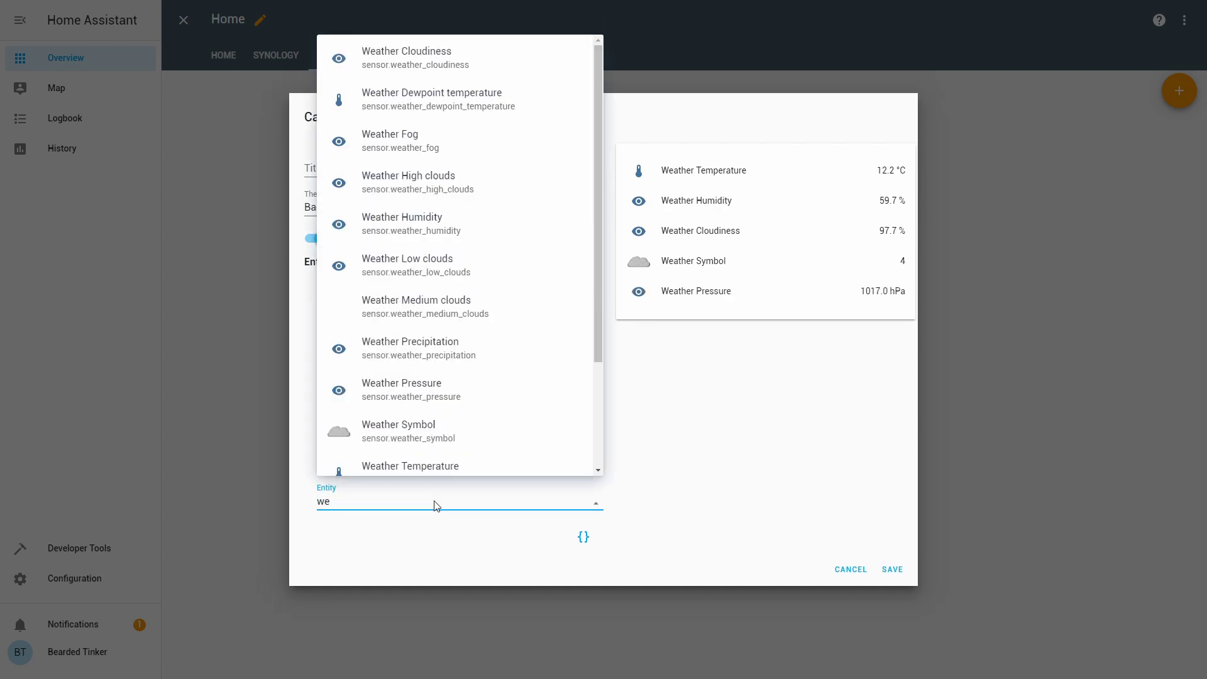
click(450, 356)
click(494, 514)
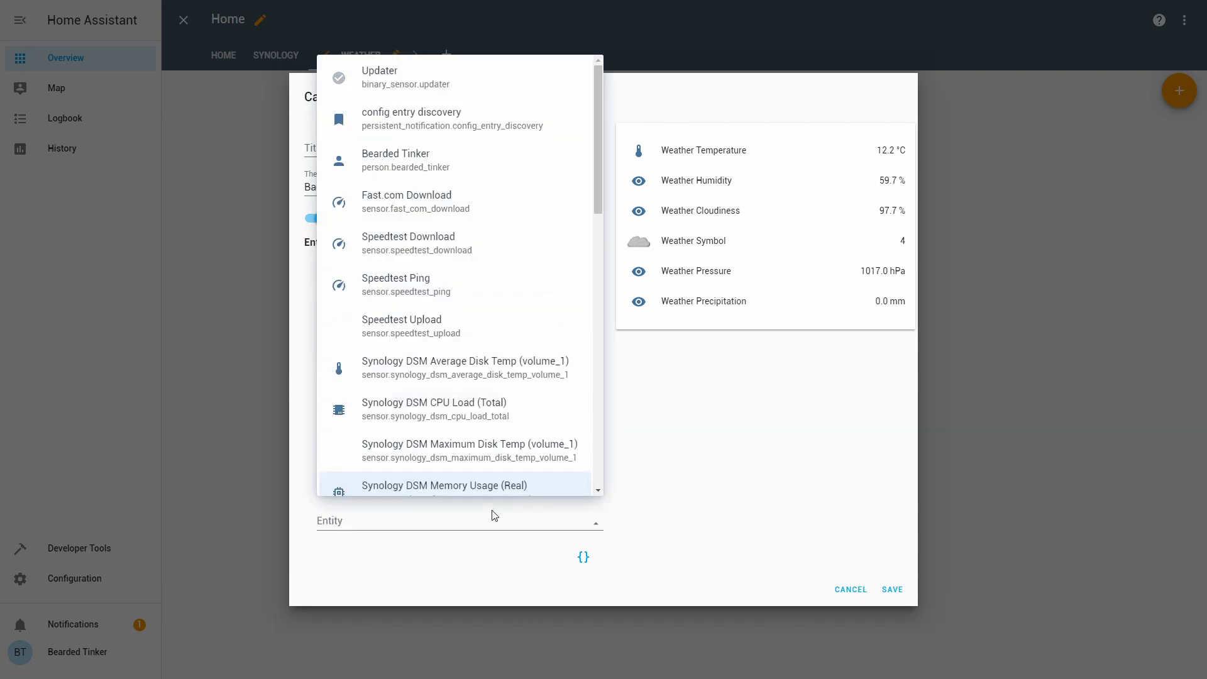
click(482, 520)
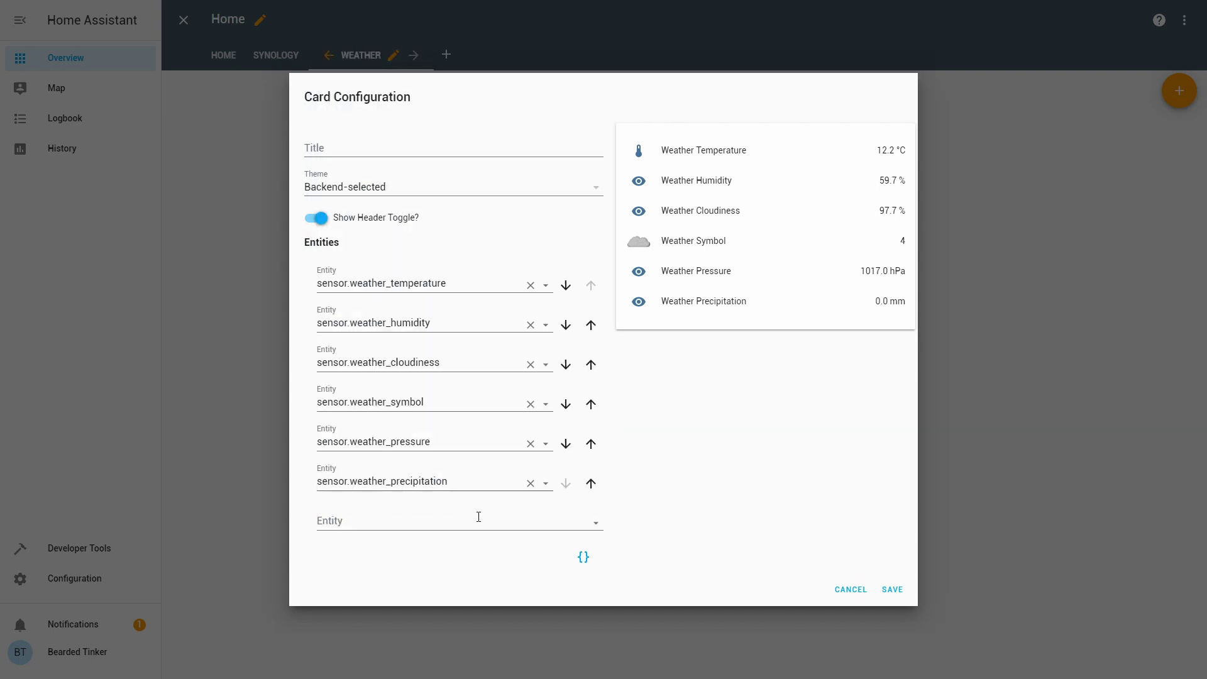
click(478, 517)
text(wea)
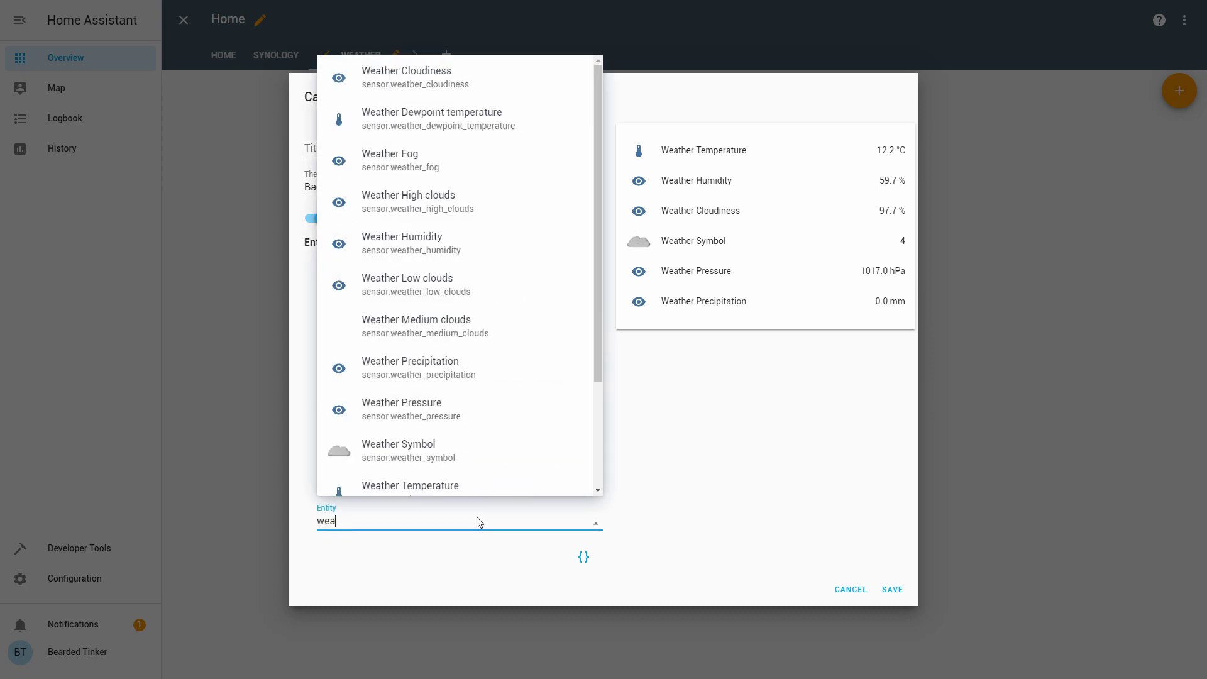
click(452, 119)
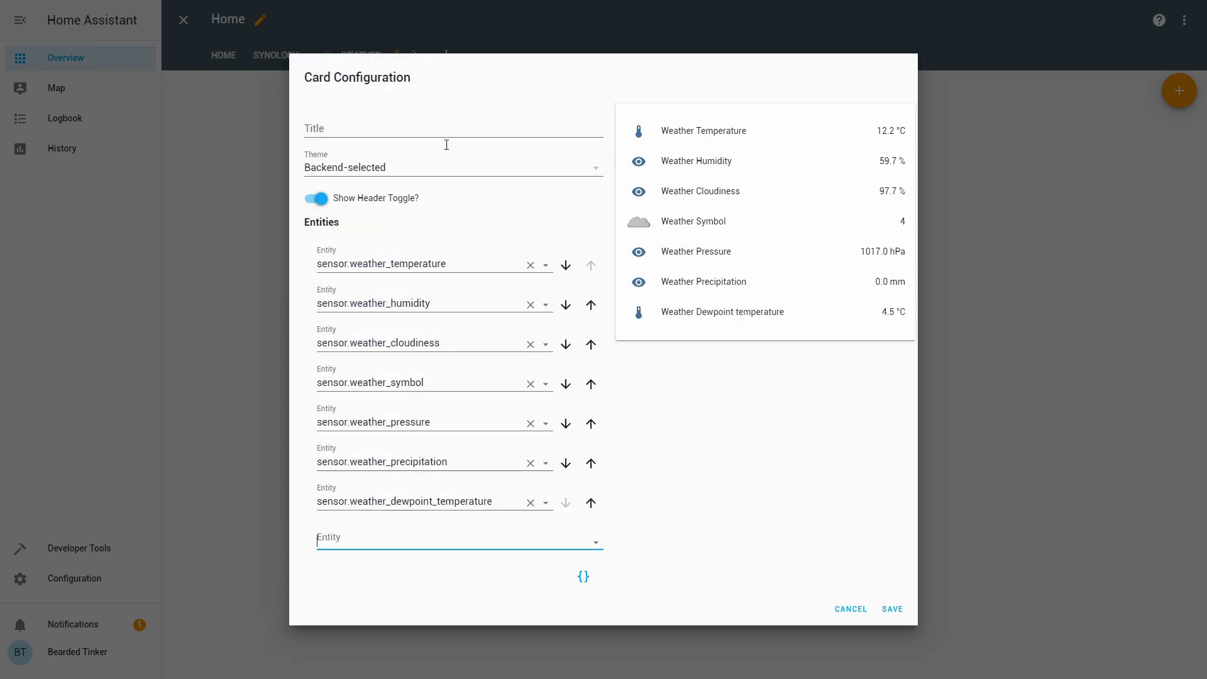
click(391, 539)
text(weat)
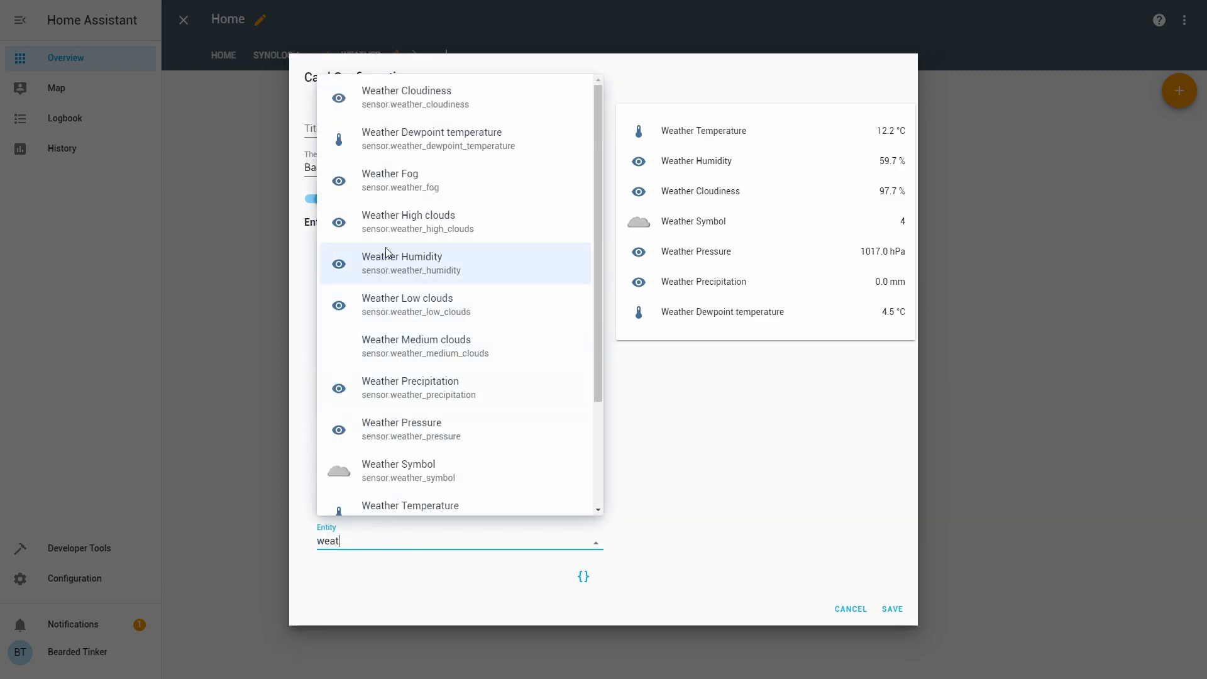
click(386, 183)
Step: Add Weather High clouds, Wind speed and Wind direction entities to the card
click(412, 559)
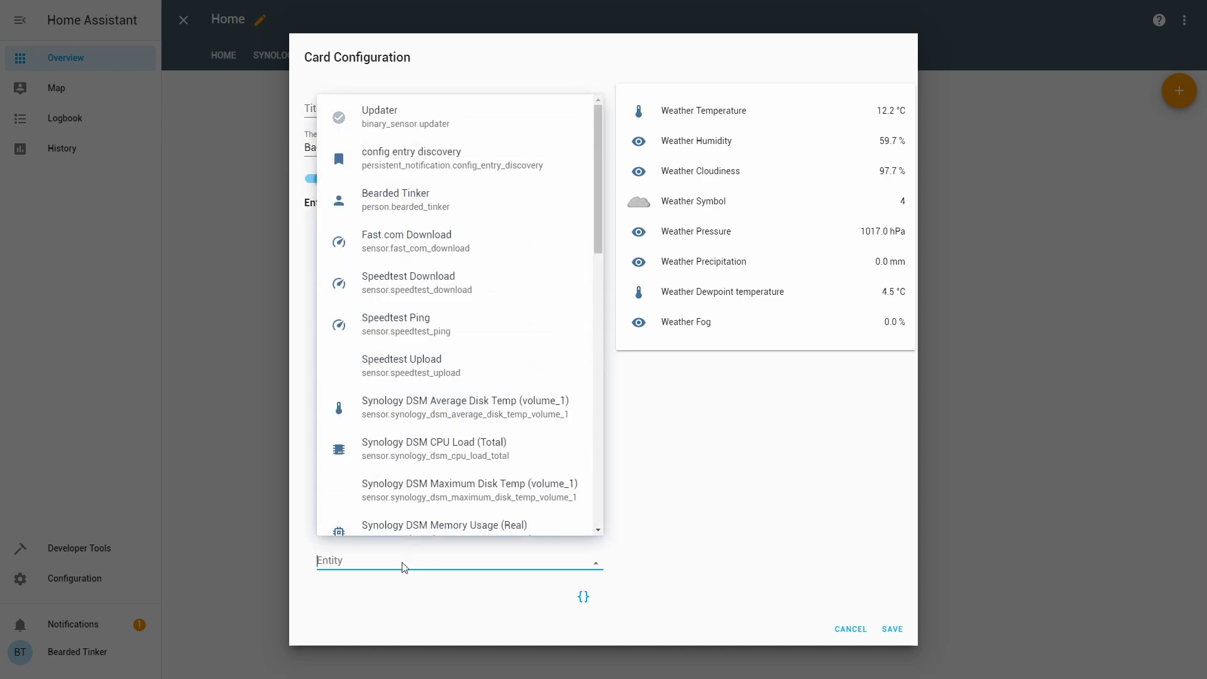
text(weat)
click(403, 241)
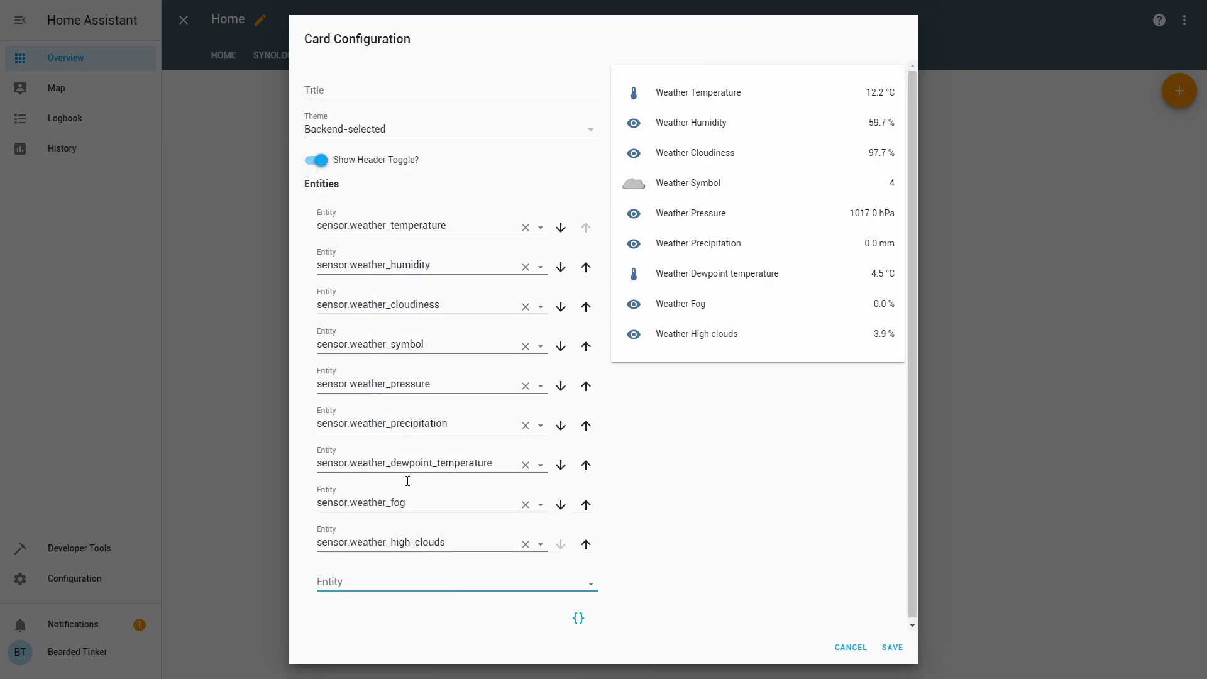
click(418, 580)
text(w)
scroll(432, 365, down, 2)
scroll(431, 365, down, 3)
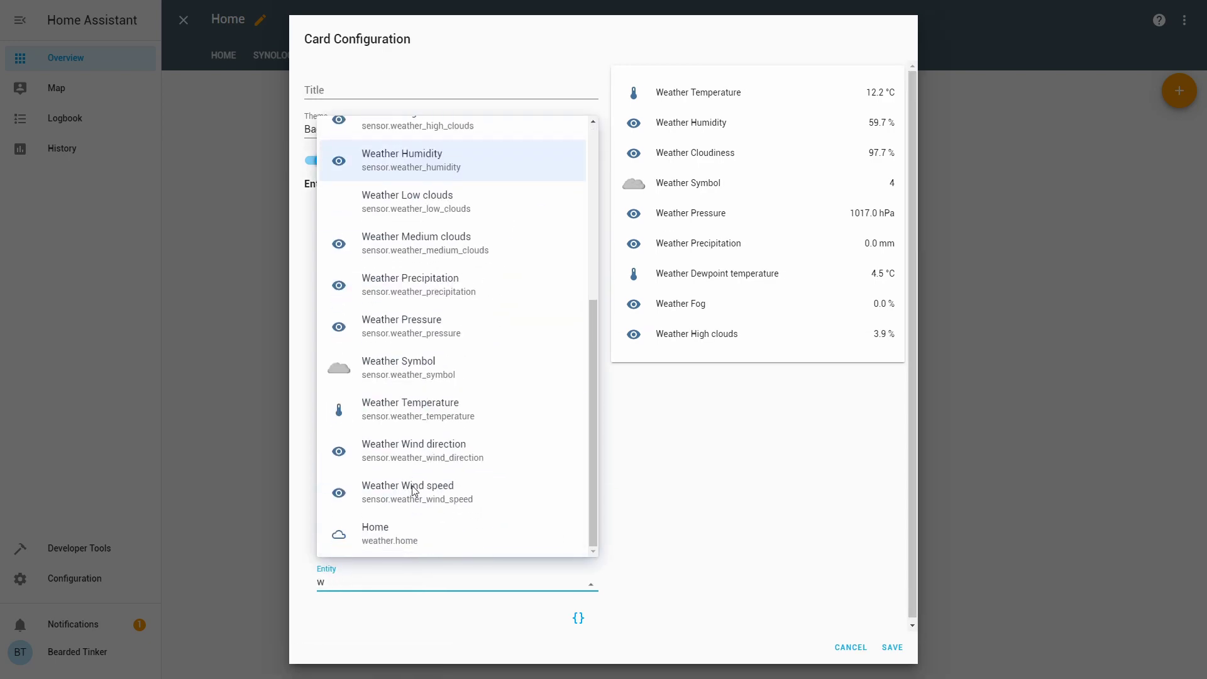
click(437, 489)
click(404, 622)
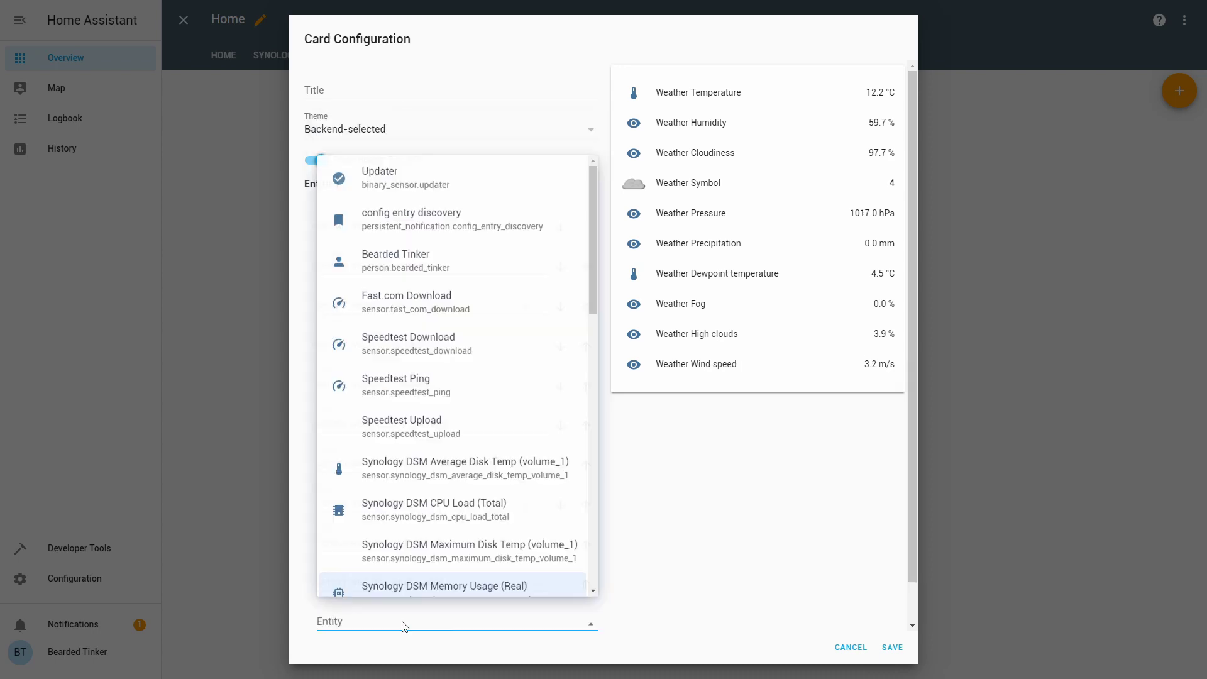
text(weat)
scroll(415, 548, down, 2)
scroll(440, 516, down, 1)
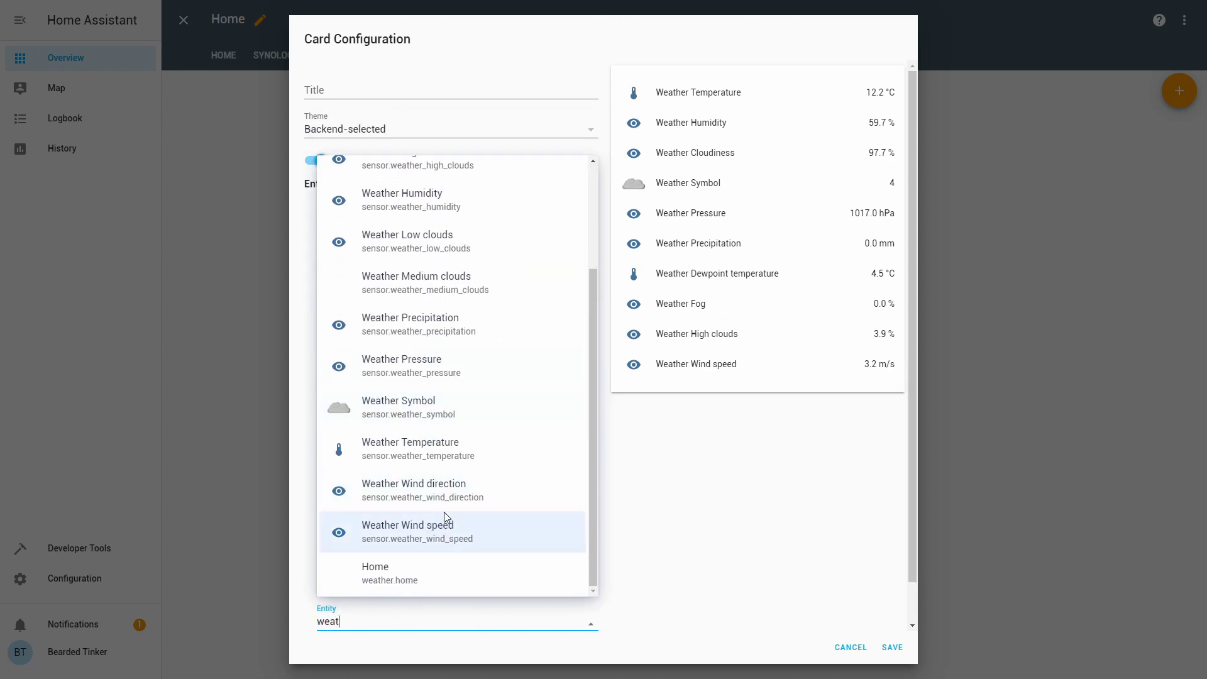
click(452, 491)
scroll(406, 560, down, 1)
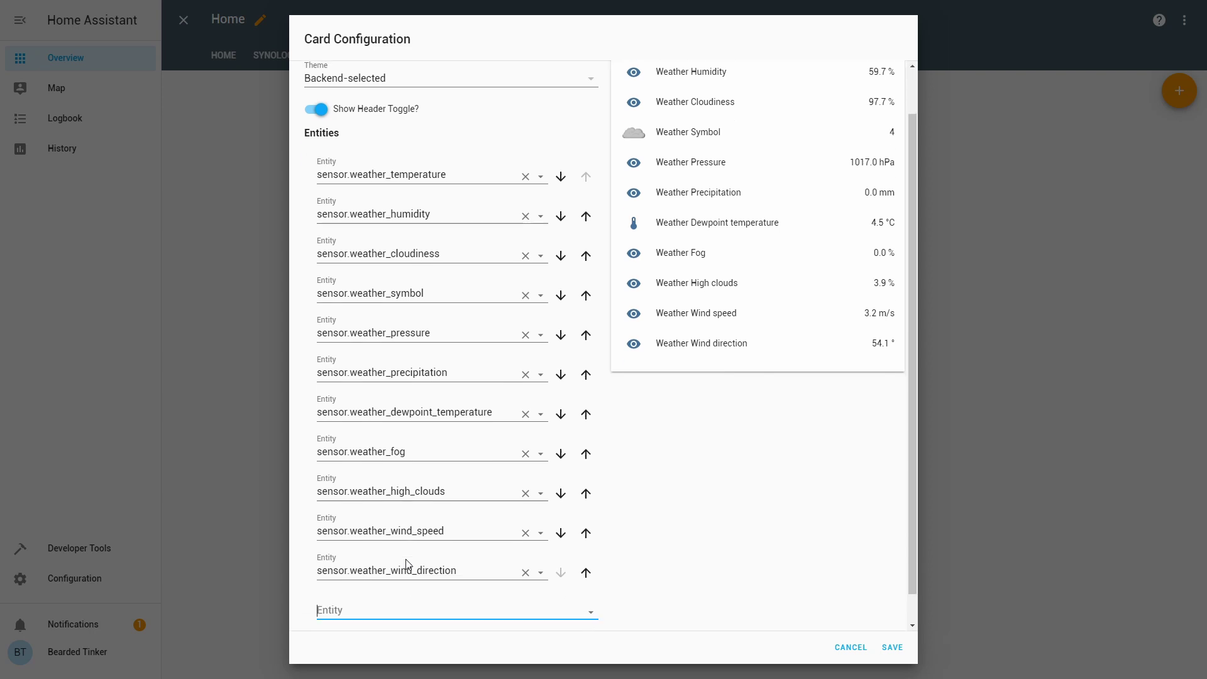
scroll(406, 565, down, 1)
scroll(569, 263, up, 1)
scroll(667, 157, up, 1)
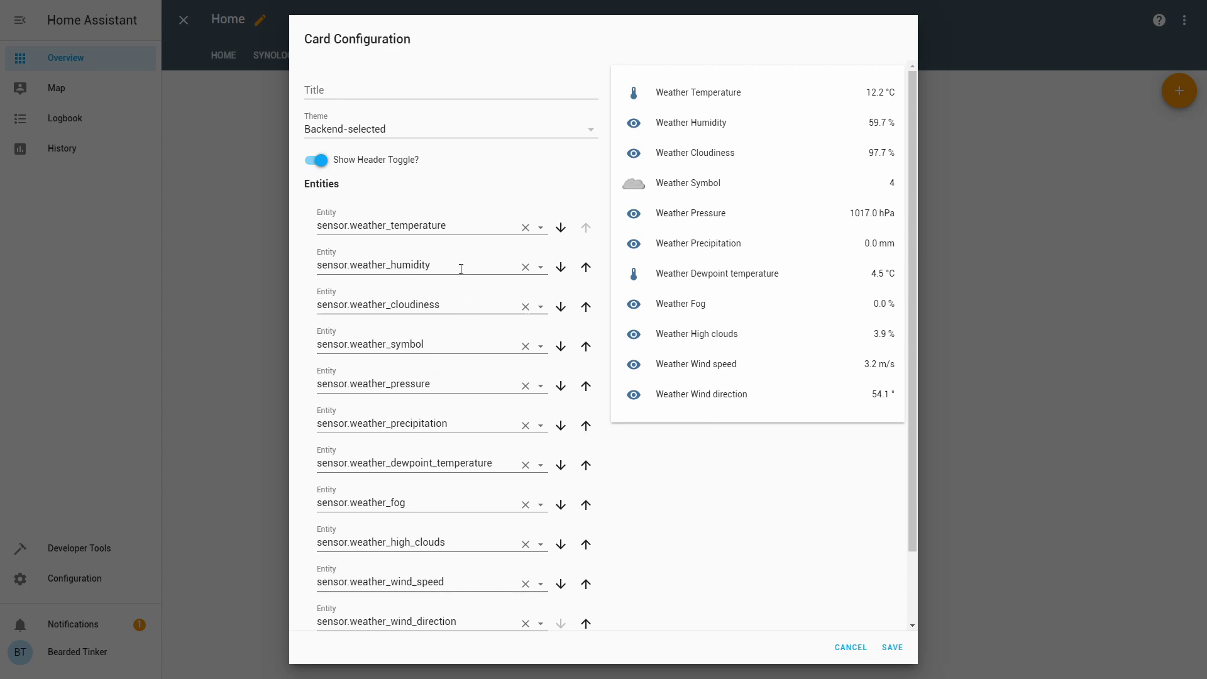
Step: Add Weather Low clouds and Weather Medium clouds entities to the card
scroll(462, 224, down, 2)
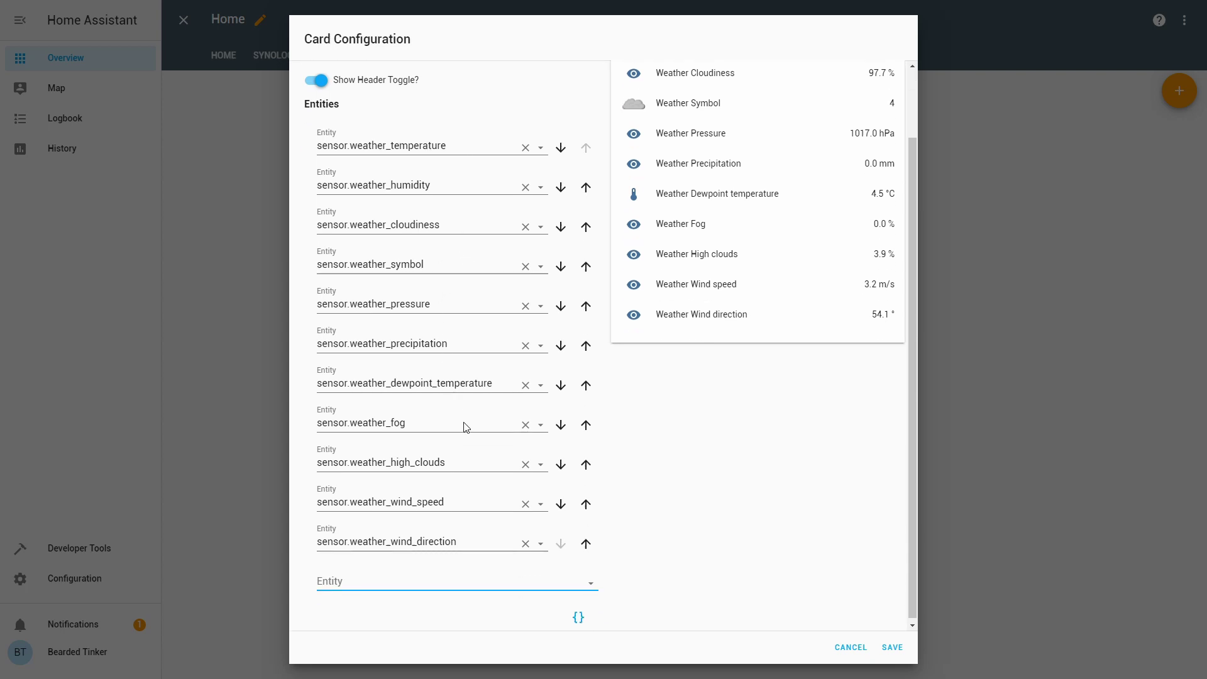
click(514, 577)
text(w)
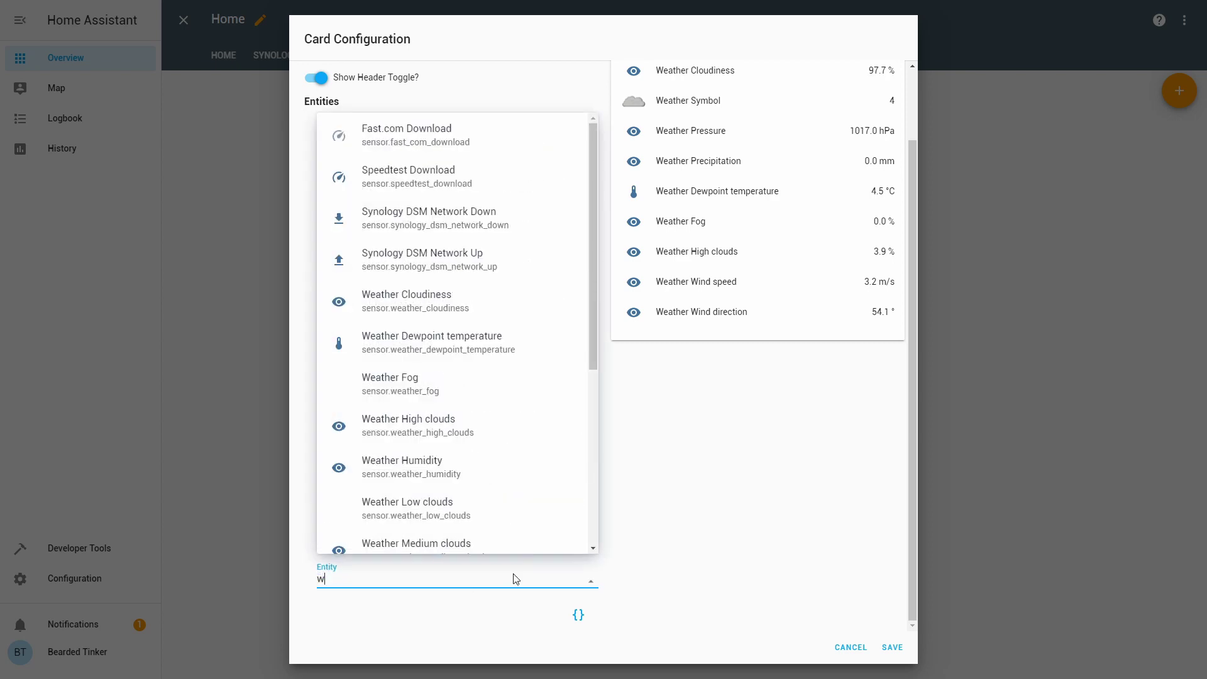
text(eat)
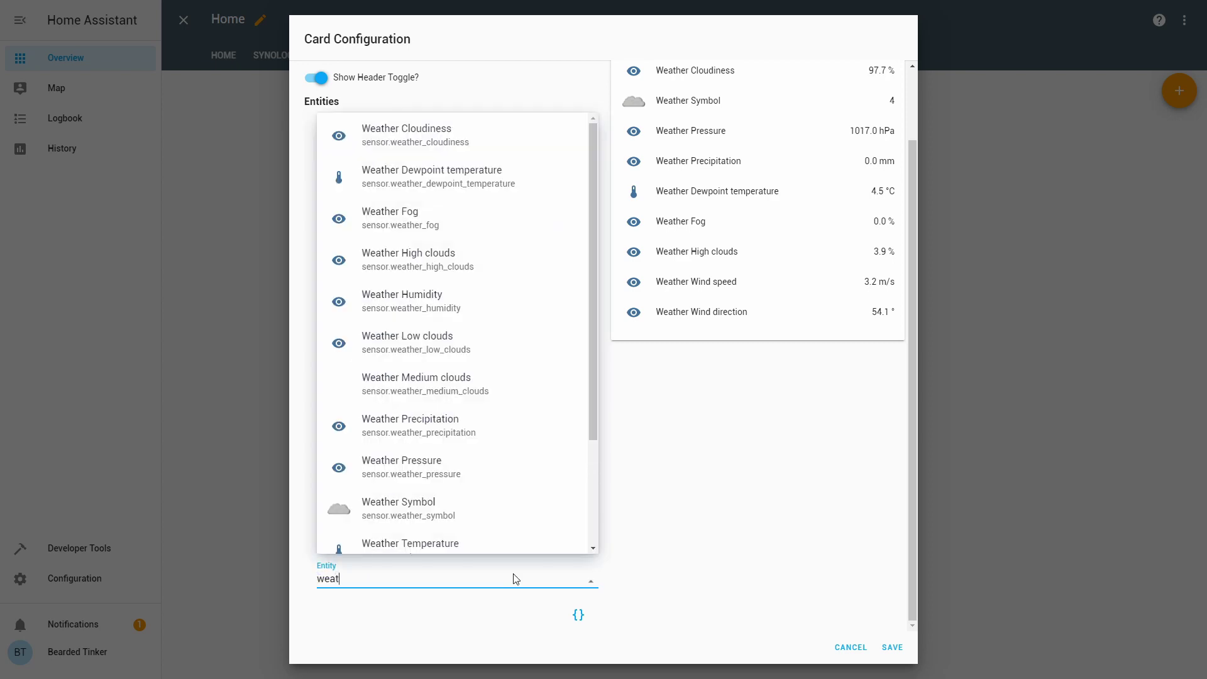
text(h)
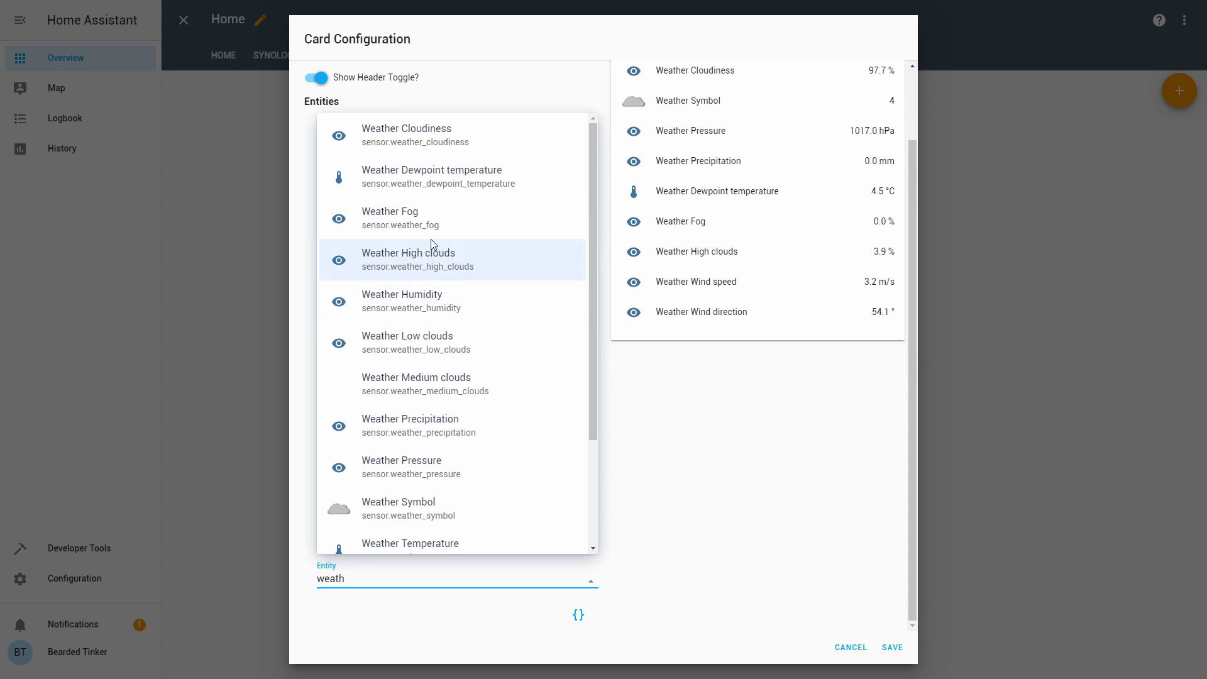
click(464, 346)
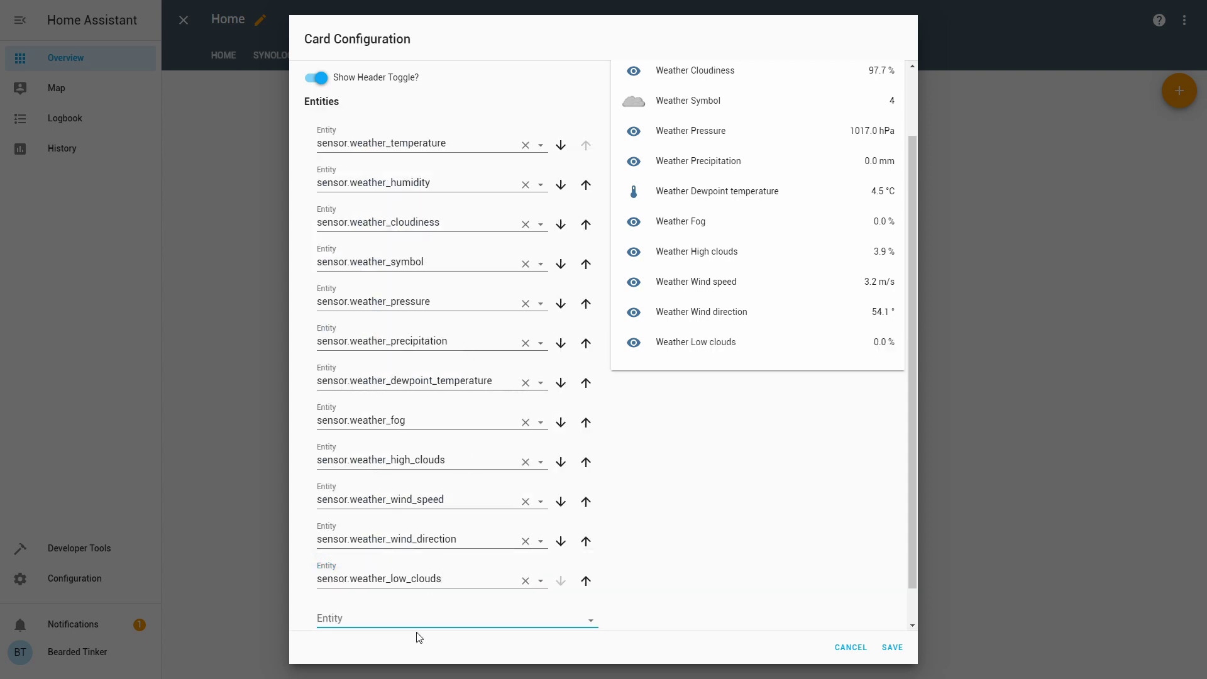
text(weat)
scroll(434, 534, down, 1)
scroll(440, 535, down, 2)
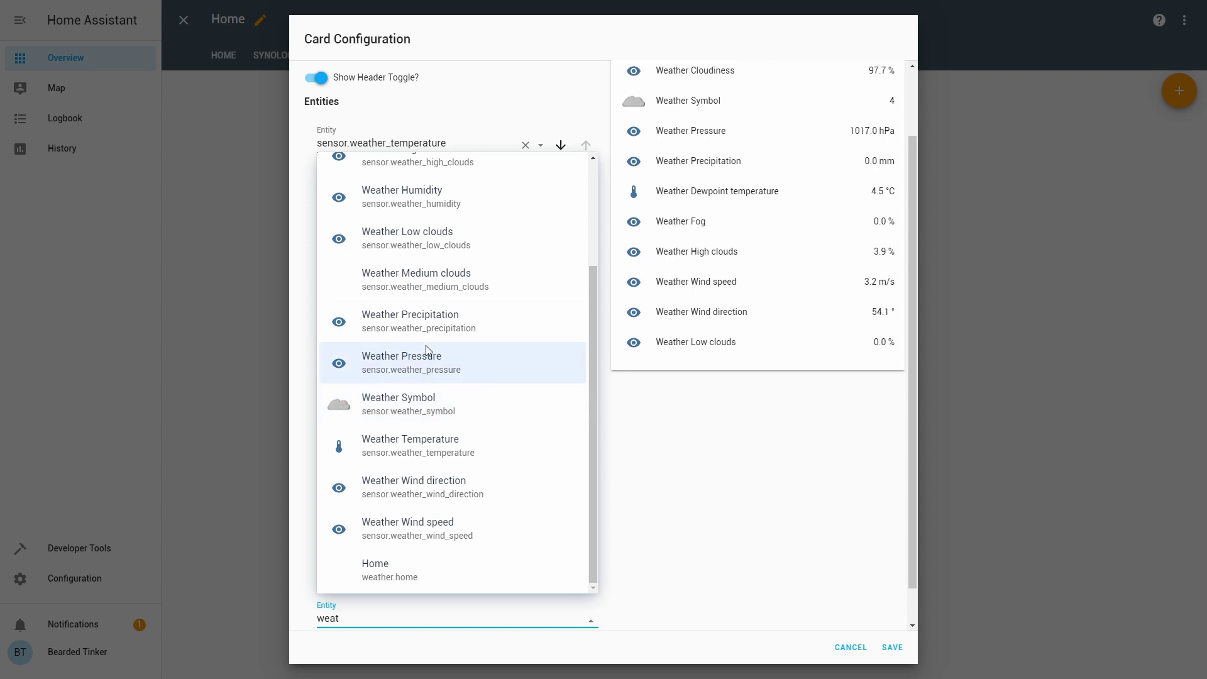
click(421, 279)
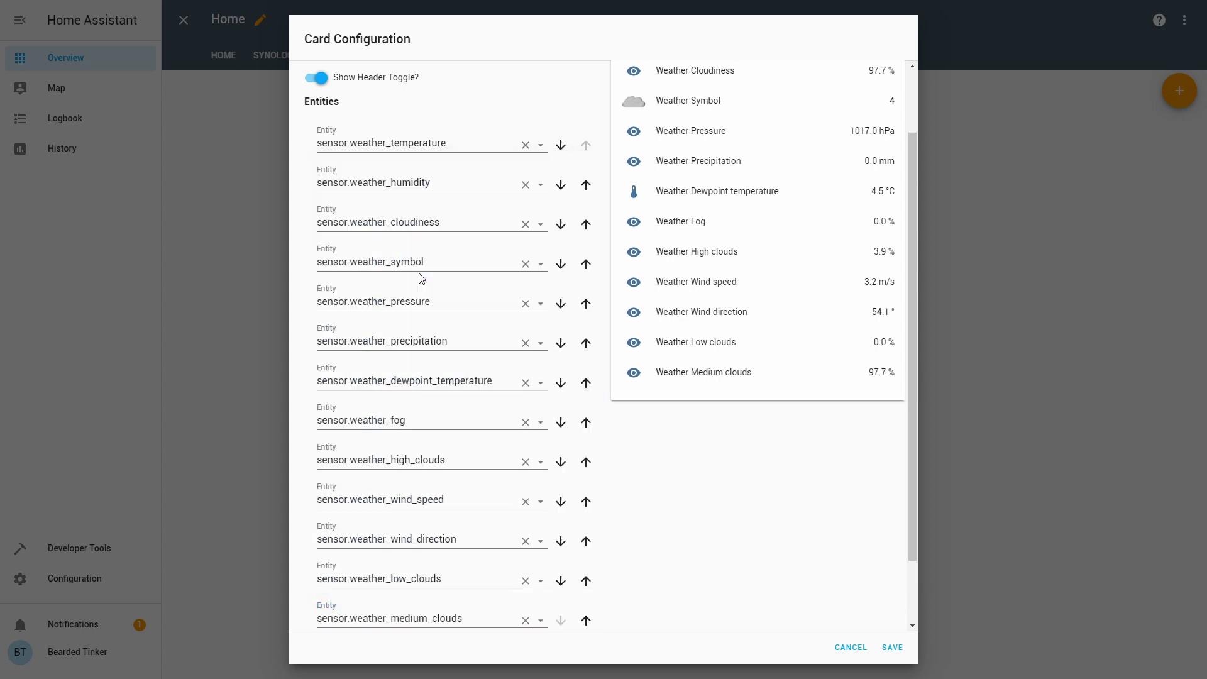
Step: Save the entities card to the Weather tab and exit dashboard editing
click(910, 647)
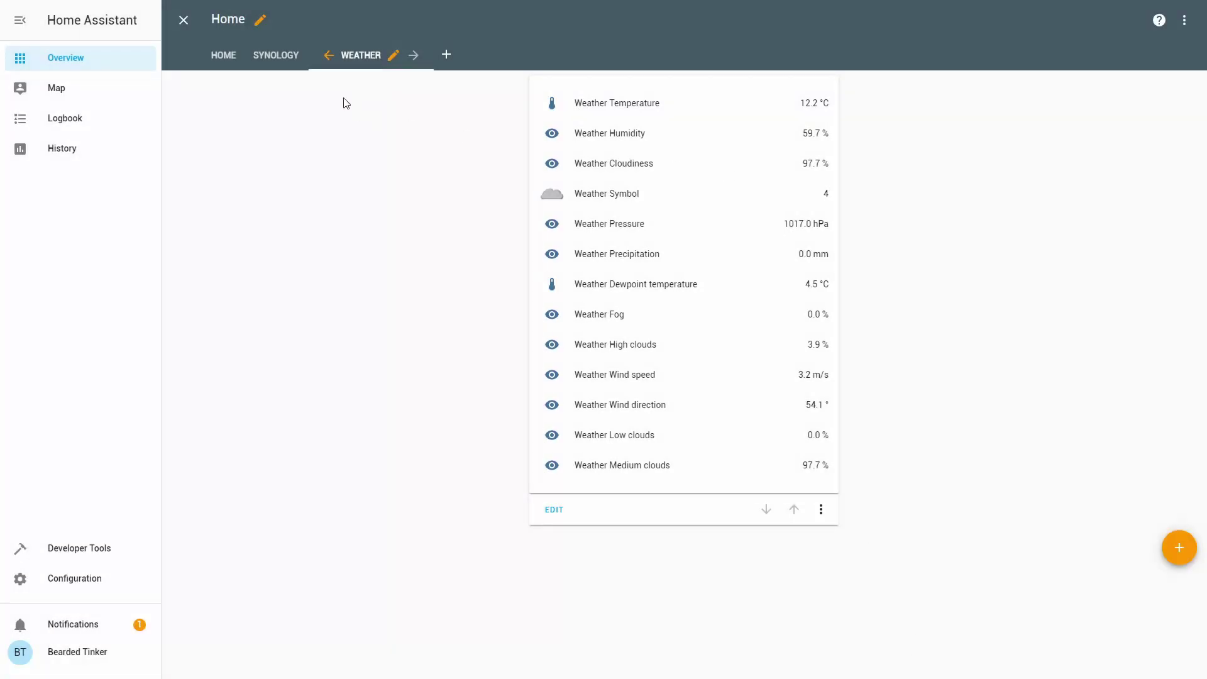
click(183, 19)
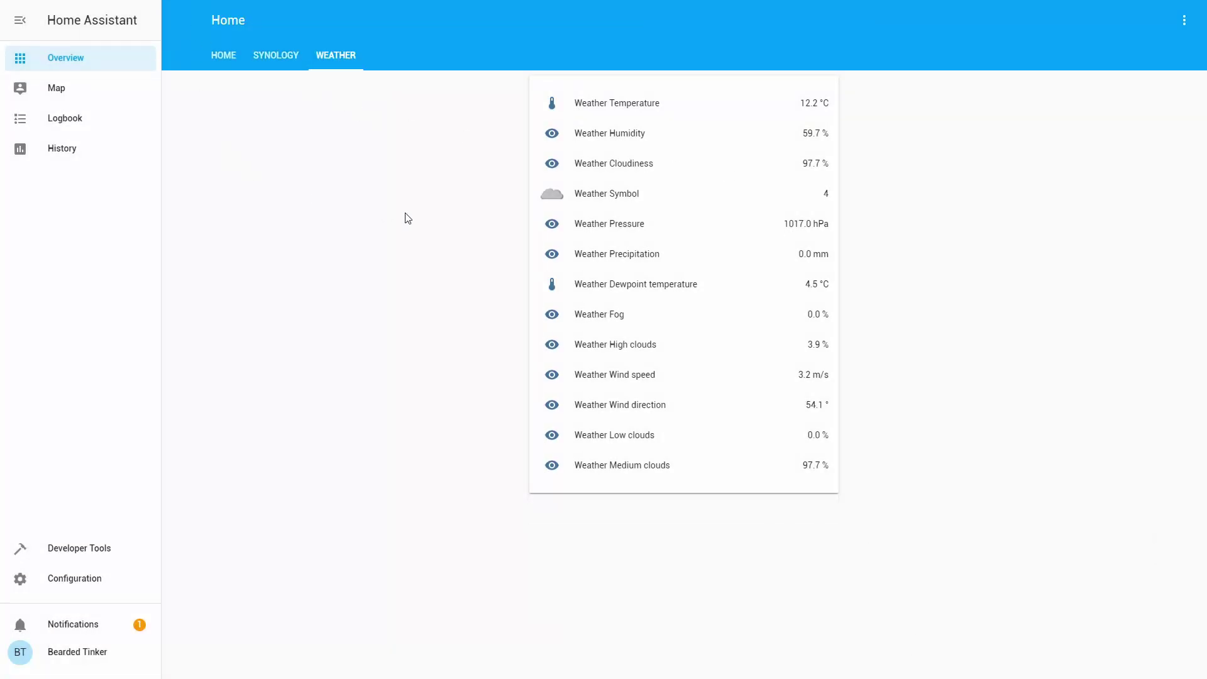